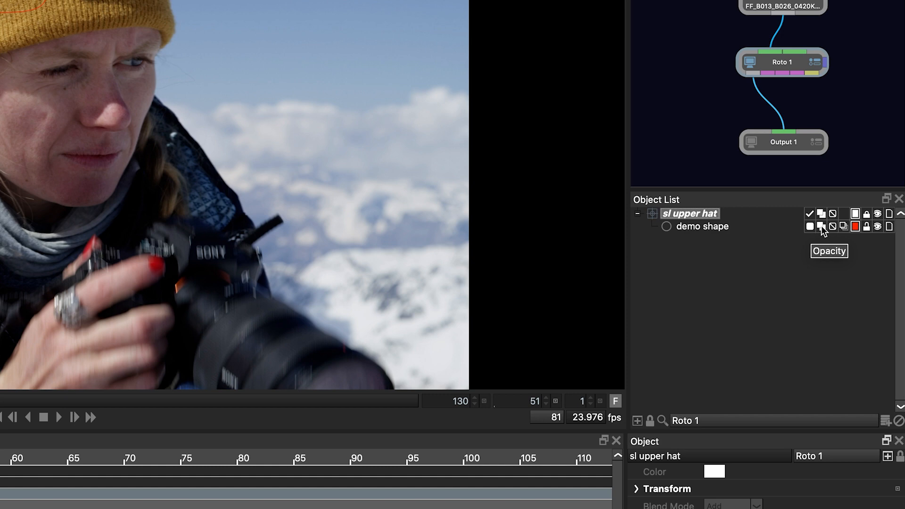
Step: Toggle the demo shape's opacity and turn off its visibility in the sl upper hat layer
click(822, 226)
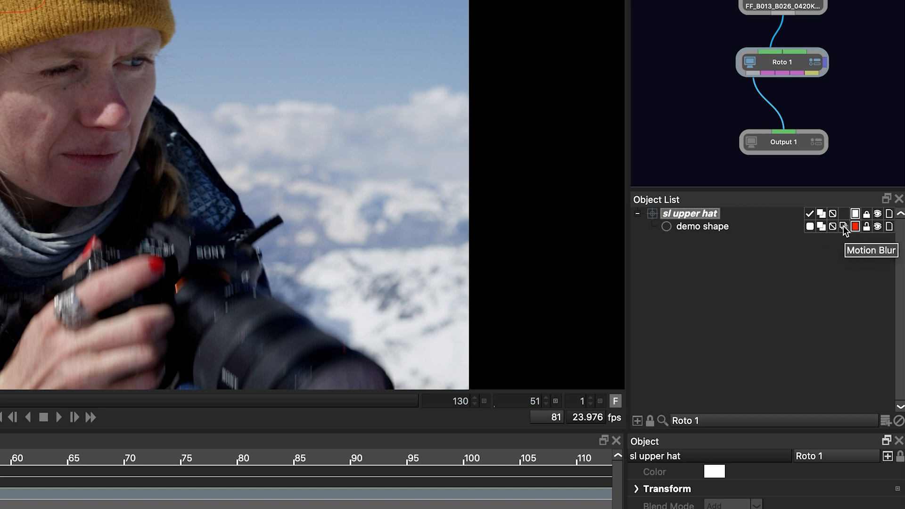
click(877, 227)
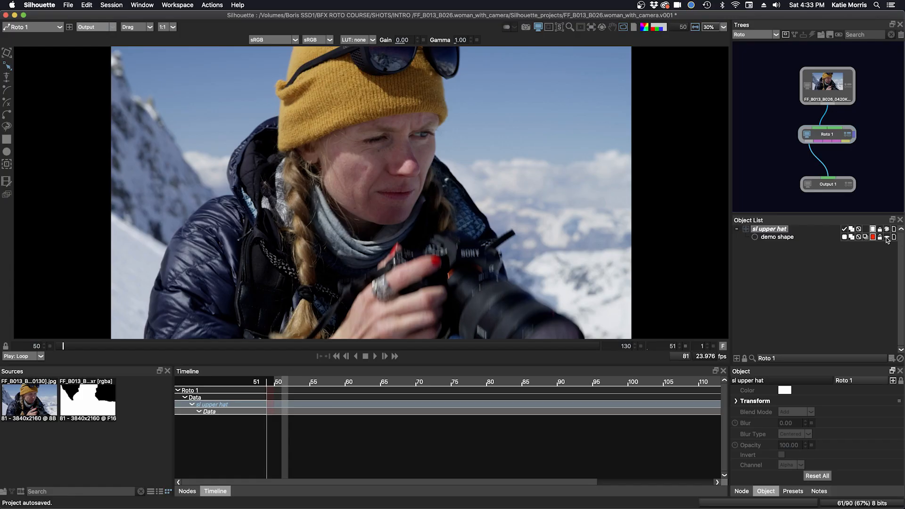
Step: Show the demo shape again and scrub through frames 63, 55, 130, 86 and 70
click(886, 237)
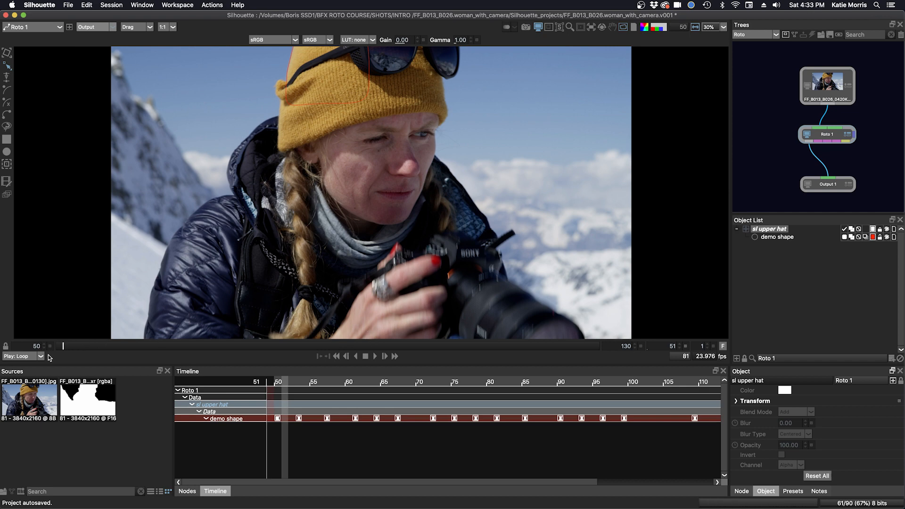
mouse_move(68, 349)
mouse_down()
mouse_move(455, 355)
mouse_move(184, 347)
mouse_up()
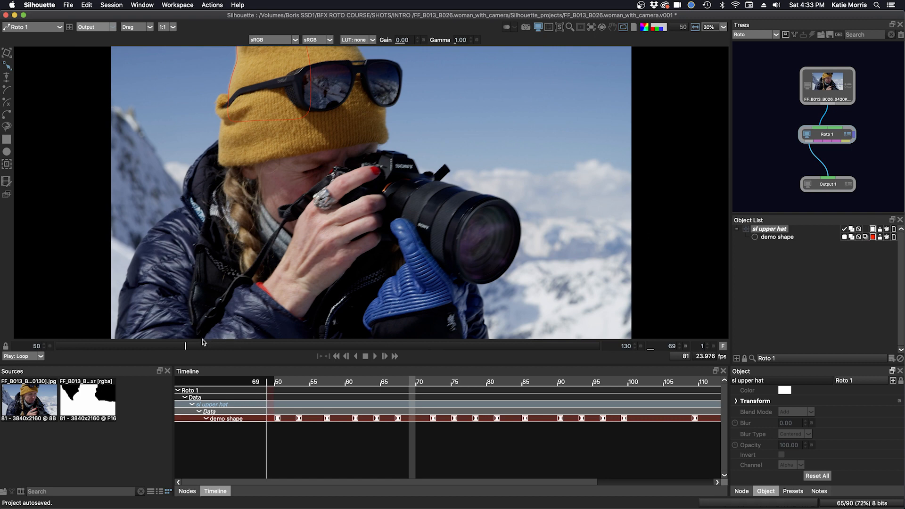
mouse_move(187, 347)
mouse_down()
mouse_move(76, 349)
mouse_move(377, 353)
mouse_move(586, 338)
mouse_move(71, 349)
mouse_move(362, 349)
mouse_up()
click(599, 348)
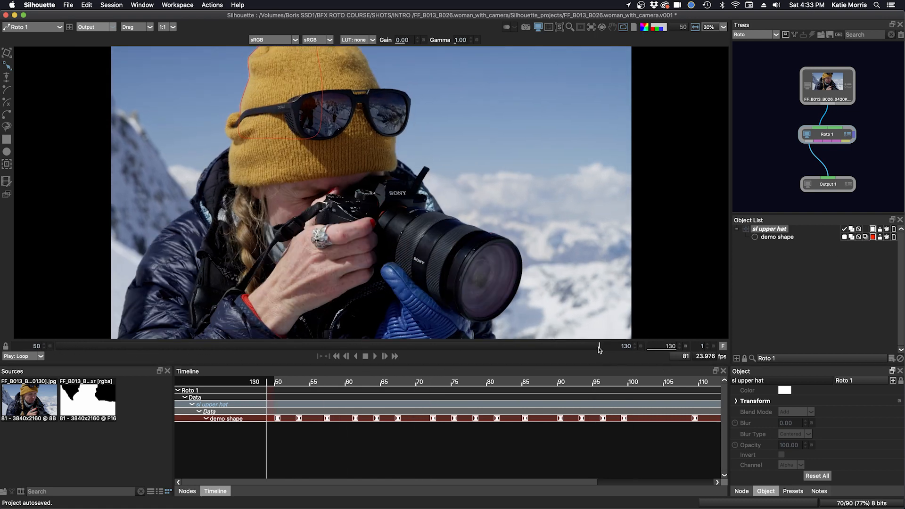
drag(599, 348, 294, 349)
click(192, 348)
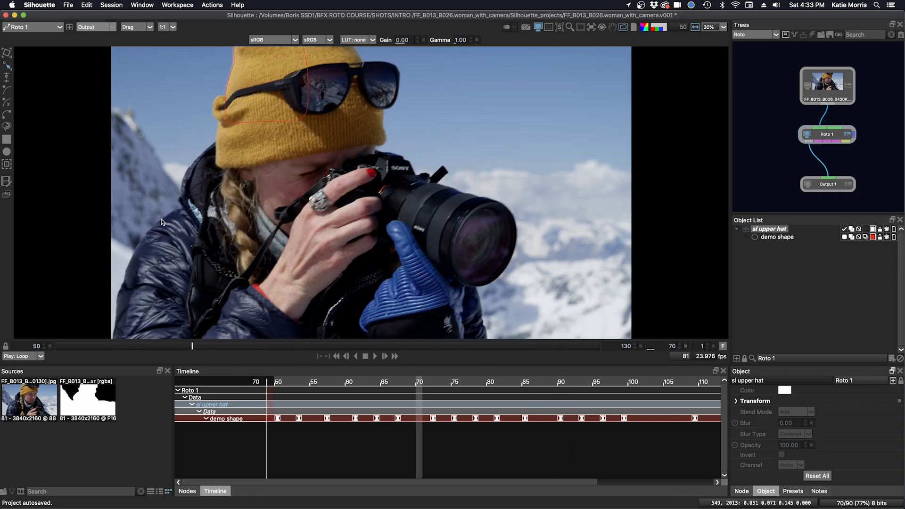
Step: Zoom in and pan the viewer onto the hat, then select the Roto 1 node
key(super+equal)
key(plus)
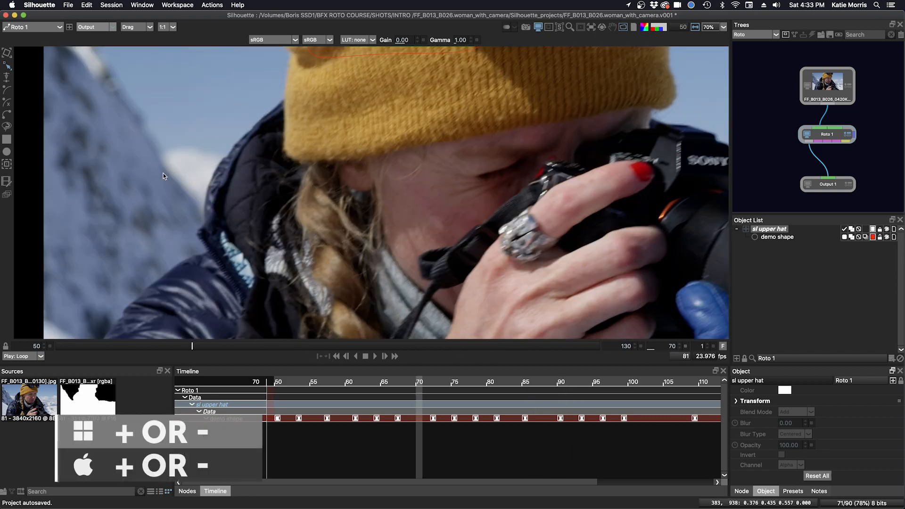
drag(163, 174, 384, 235)
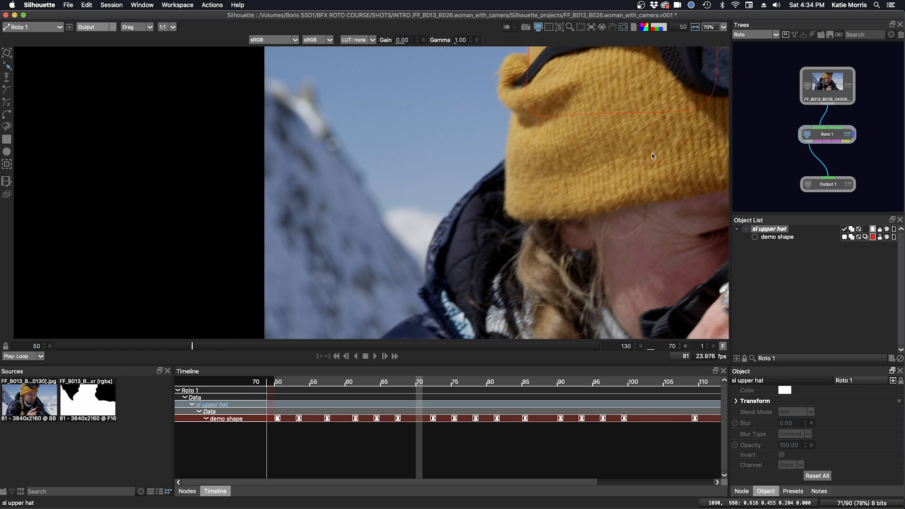
click(815, 137)
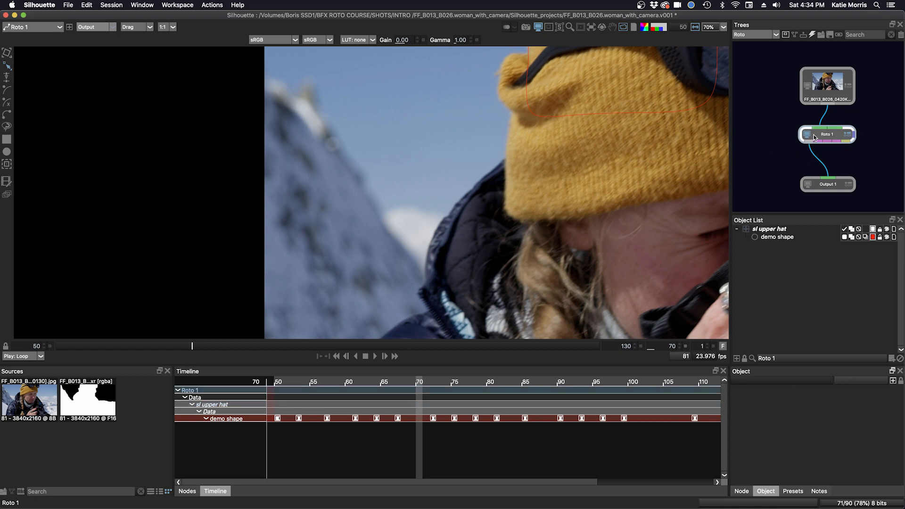
Step: Open the tracker controls, check the Planar and Mocha options, and return to Point Tracker
click(7, 165)
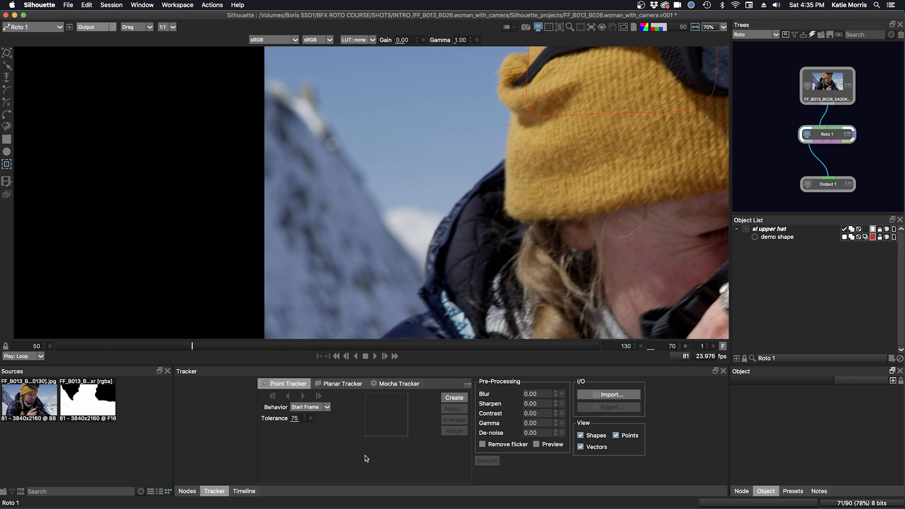
click(337, 385)
click(397, 385)
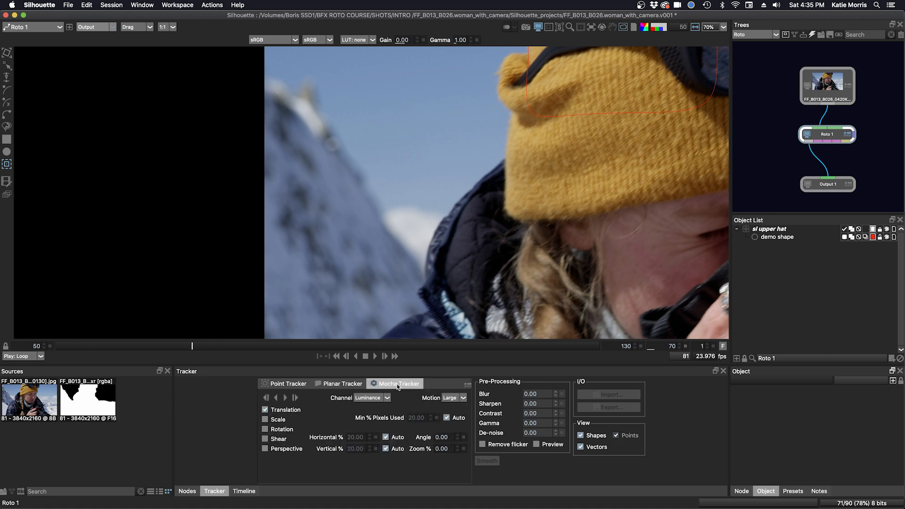
click(282, 385)
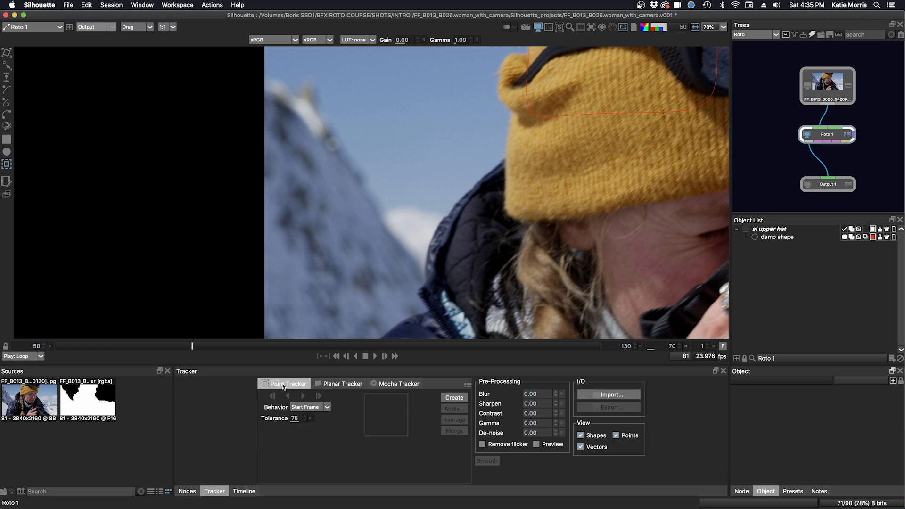
Step: At frame 86, enable the magnifier and create Tracker 1 on the snowy mountain ridge
drag(191, 346, 414, 353)
click(591, 349)
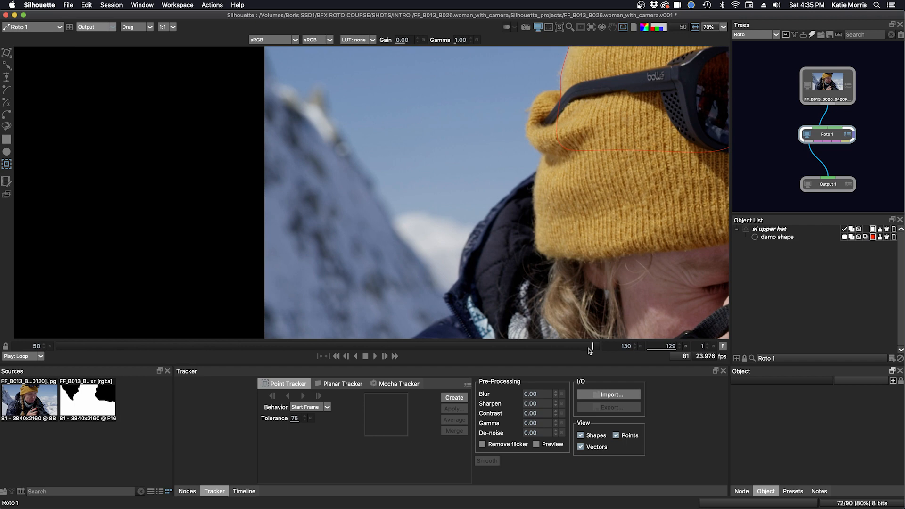
drag(589, 351, 166, 349)
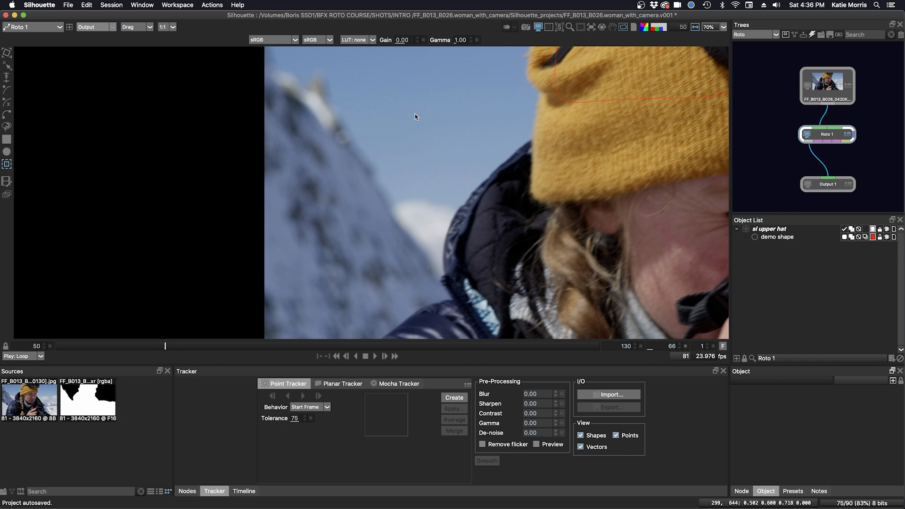
click(570, 27)
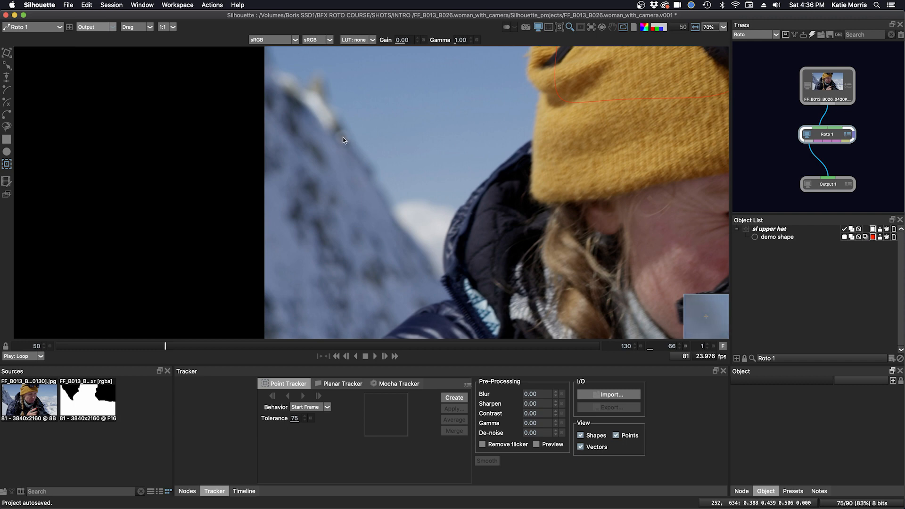
click(344, 137)
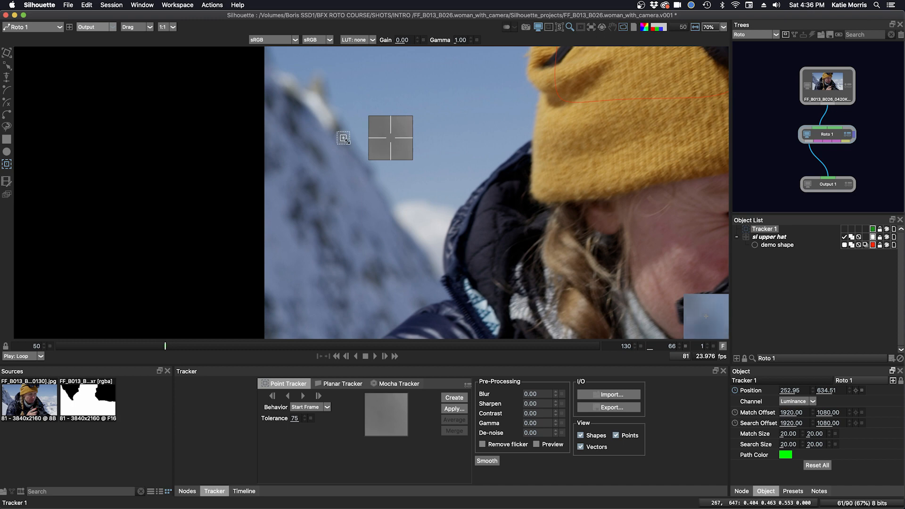
Step: Enlarge Tracker 1 to an 80.46 search area around a ~60 match area, keeping Start Frame behavior
scroll(346, 140, up, 2)
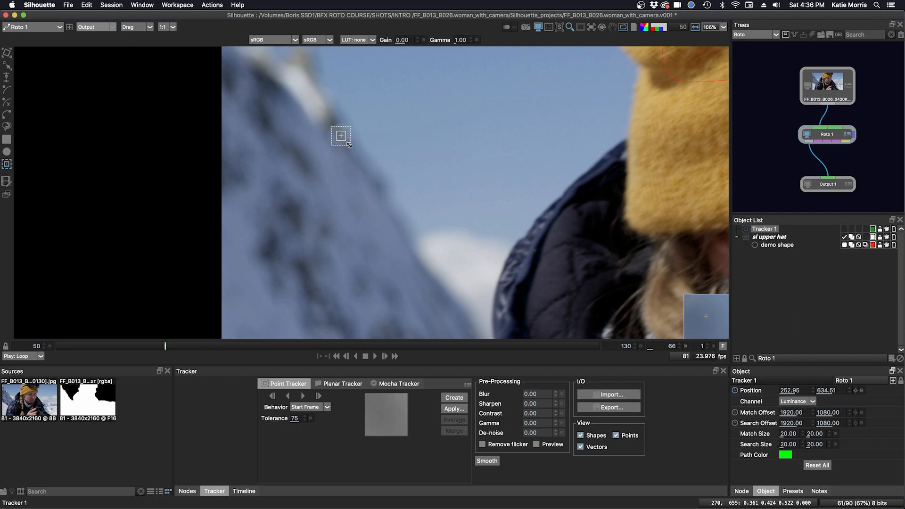
drag(348, 145, 370, 166)
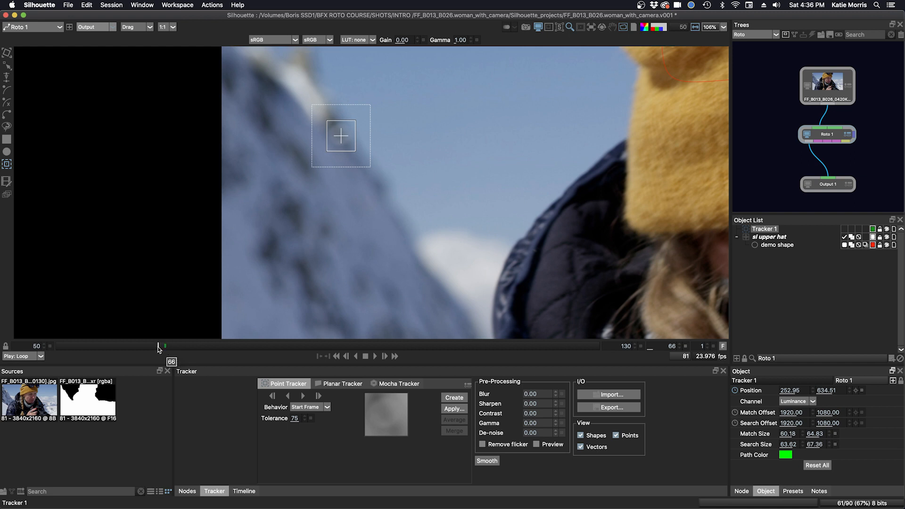
mouse_move(159, 349)
mouse_down()
mouse_move(137, 348)
mouse_move(165, 348)
mouse_up()
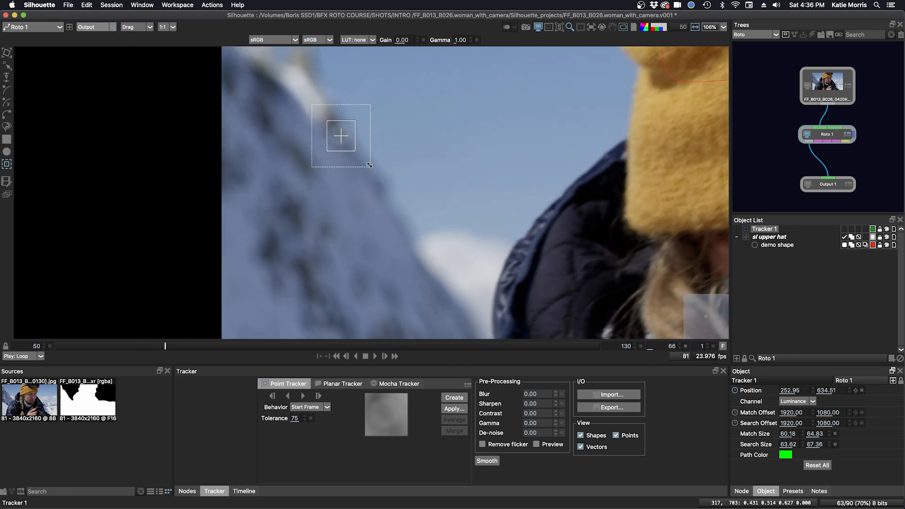
drag(369, 165, 374, 170)
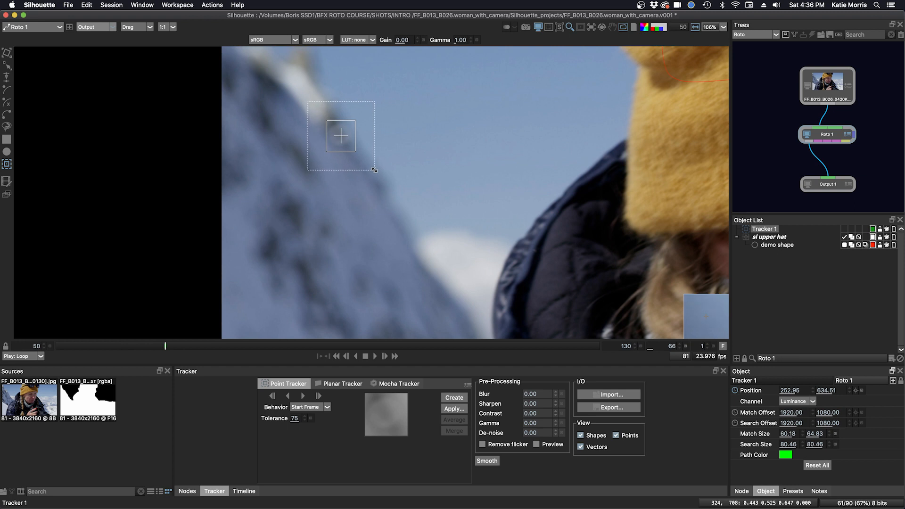
click(311, 409)
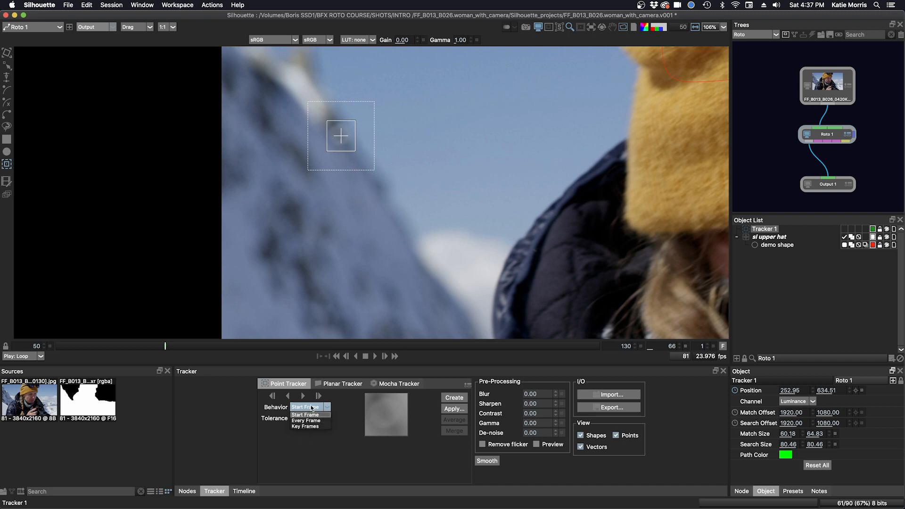
click(311, 411)
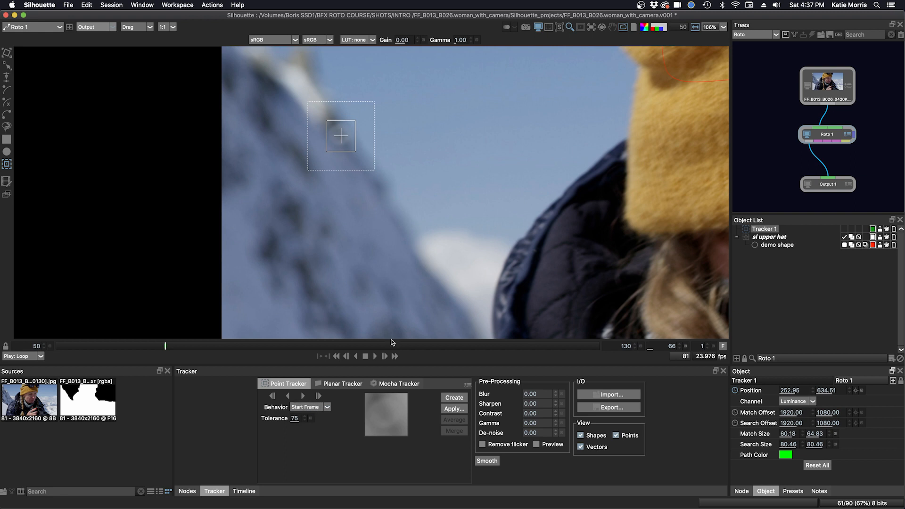
scroll(440, 287, down, 3)
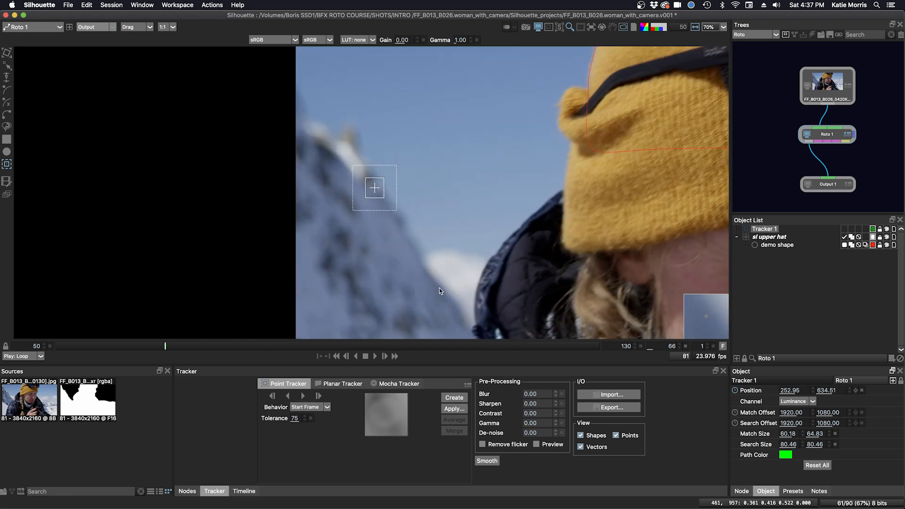
Step: Track Tracker 1 backward, then forward from frame 66 through frame 130, and choose Apply for a match-move
click(287, 397)
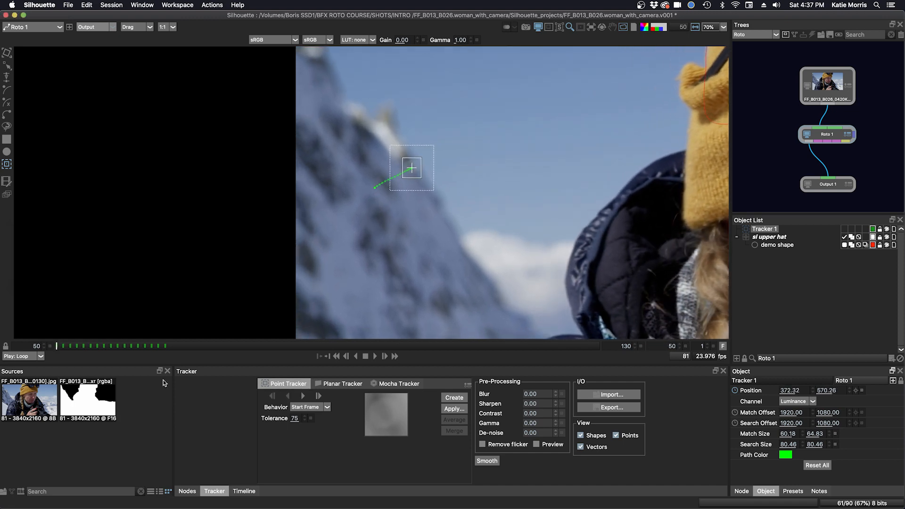
click(165, 346)
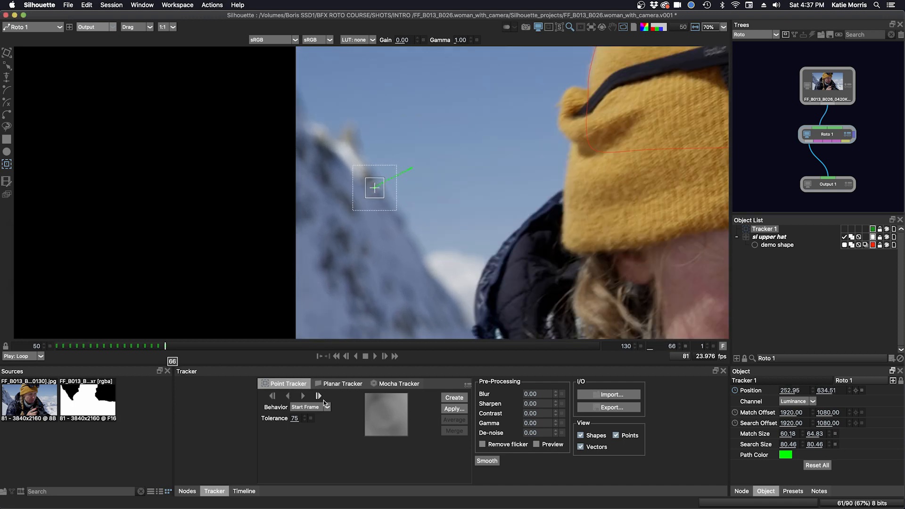
click(305, 396)
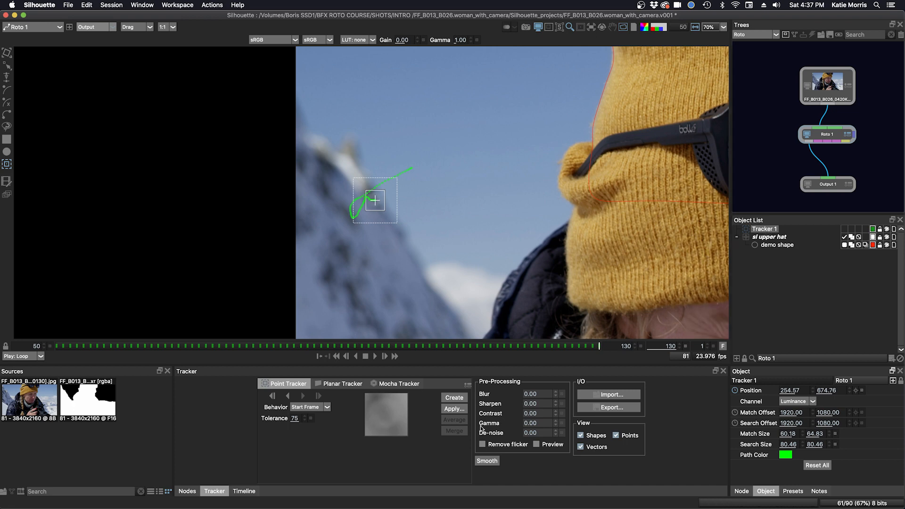
click(452, 410)
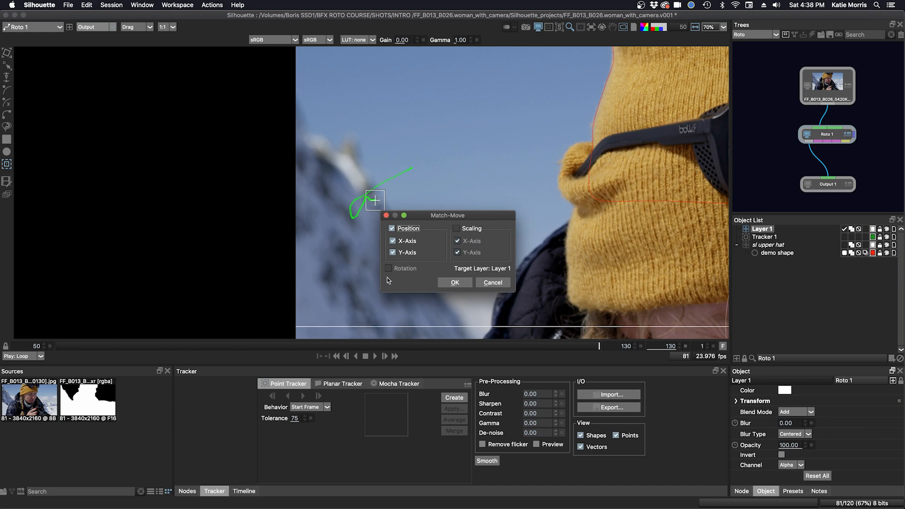
Step: Apply the X/Y position match-move, rename the new layer 'sl mountain', show the Timeline, and hide Tracker 1's overlay
click(458, 283)
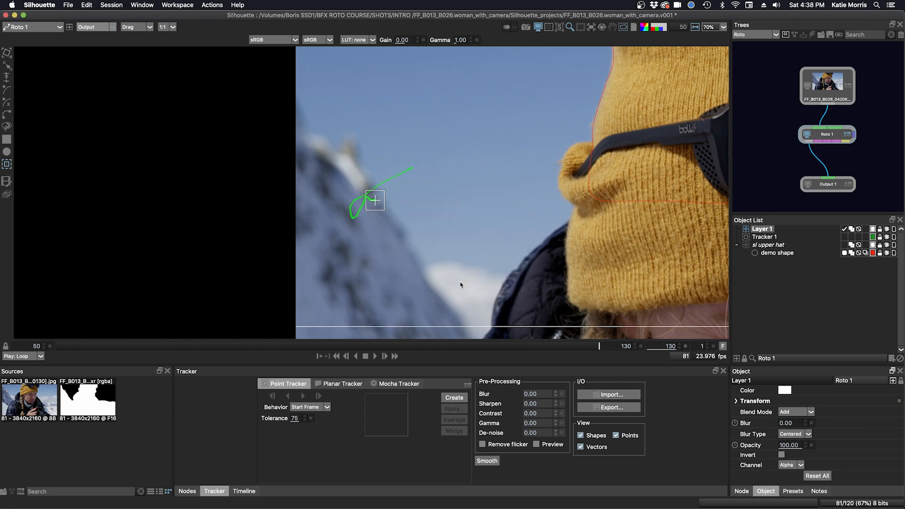
double_click(765, 230)
text(sl mountain)
key(Return)
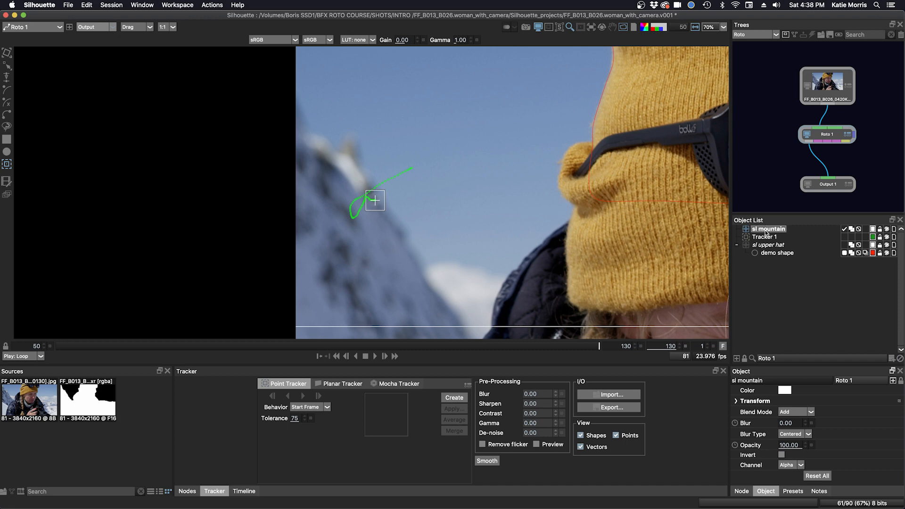
click(244, 491)
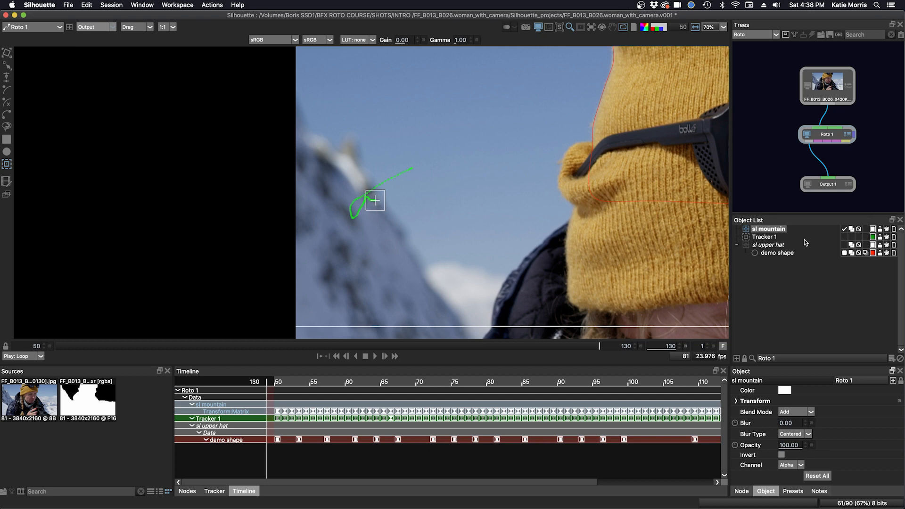
click(886, 237)
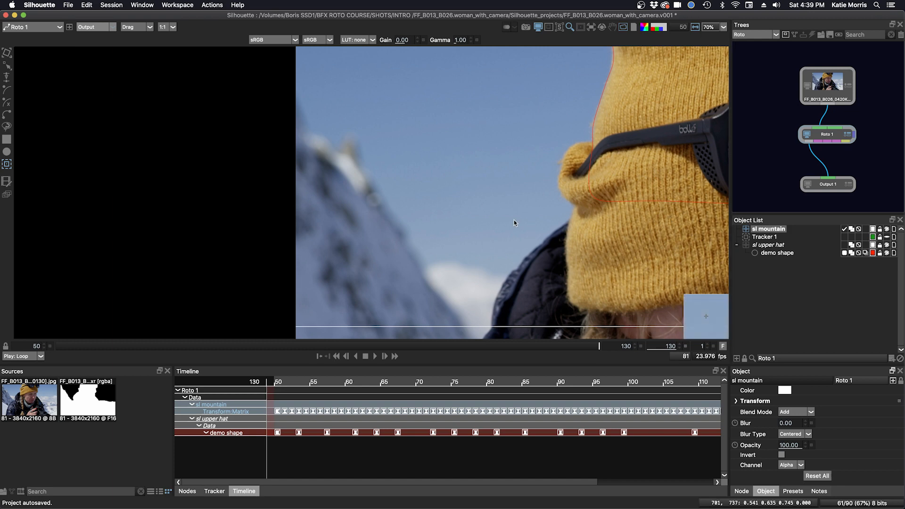
Step: Zoom out over the whole shot, switch to Reshape, and scrub back to frame 50
scroll(514, 219, down, 4)
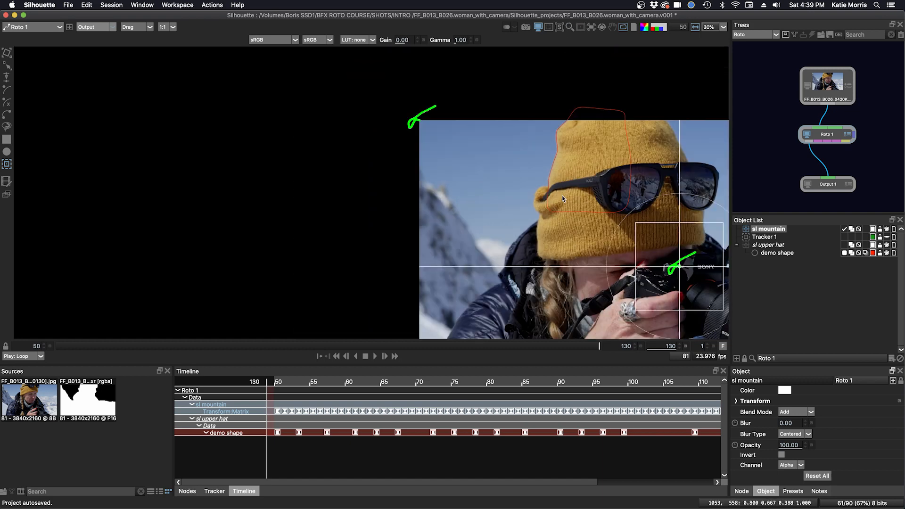
drag(543, 202, 401, 187)
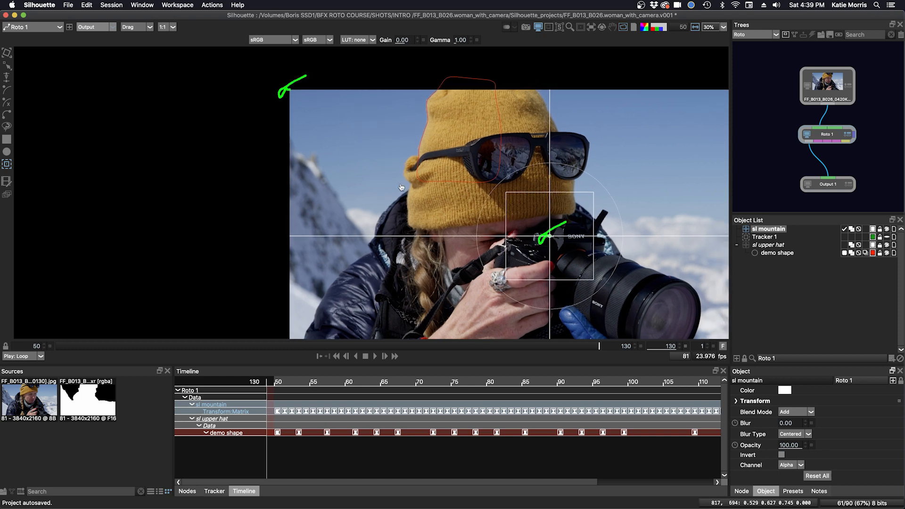
key(r)
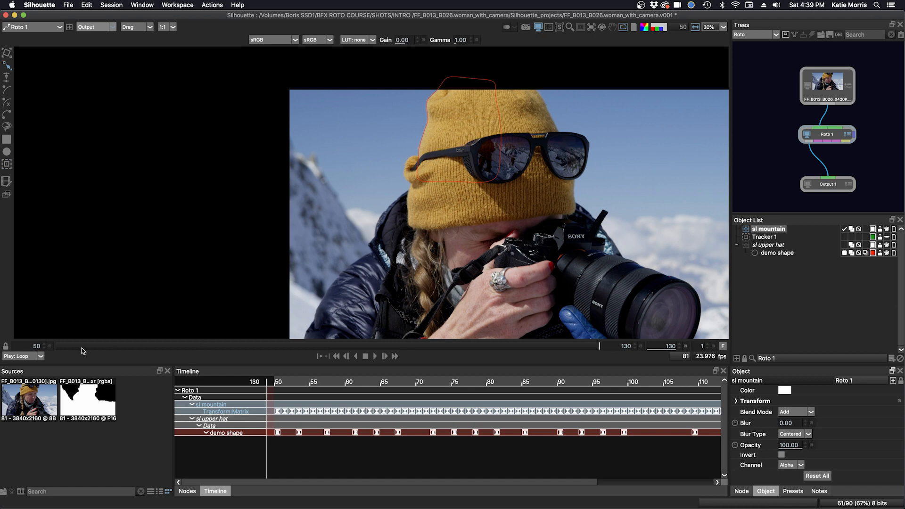
click(55, 348)
drag(55, 348, 30, 354)
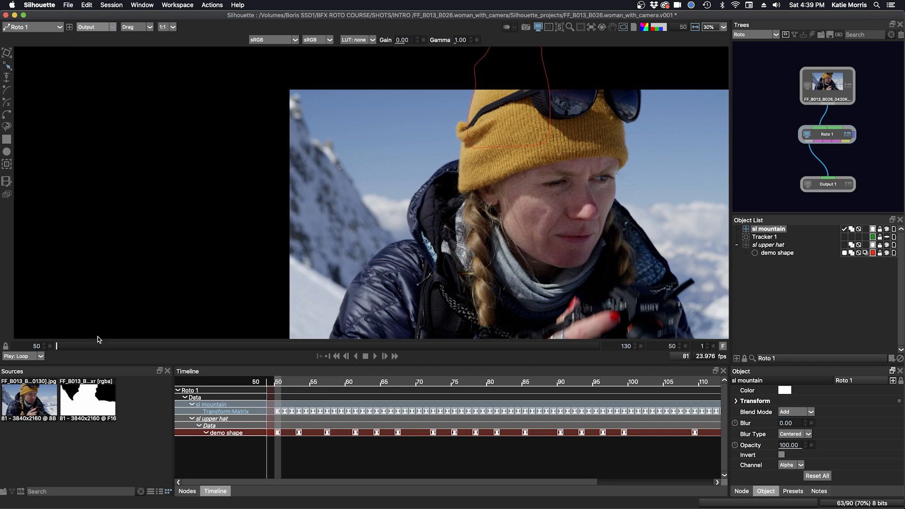
mouse_move(61, 347)
mouse_down()
mouse_move(562, 347)
mouse_move(56, 346)
mouse_up()
Step: Zoom onto the mountain and place the first B-Spline point at the peak
drag(335, 208, 387, 212)
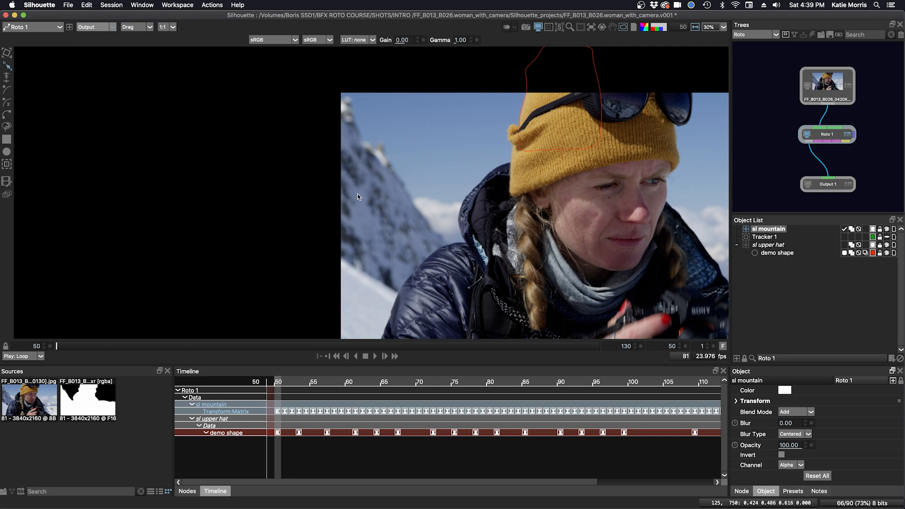
scroll(372, 247, up, 3)
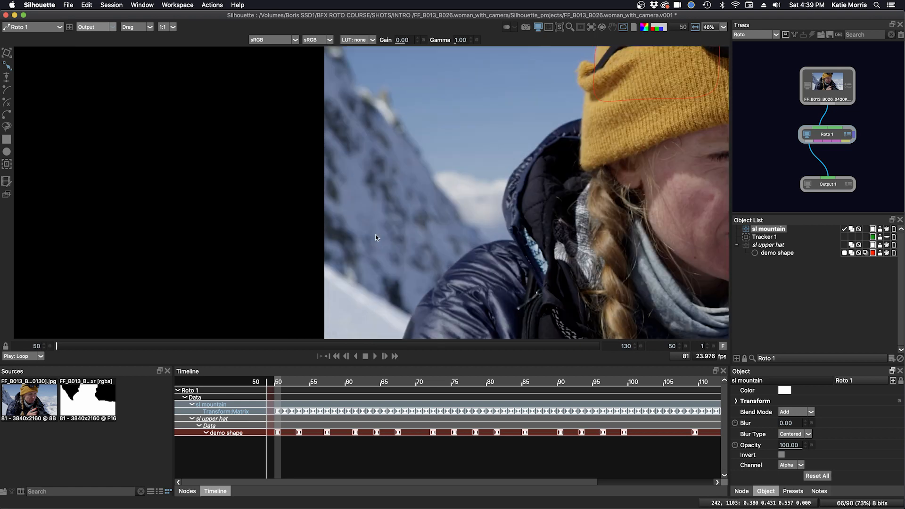
drag(379, 237, 324, 269)
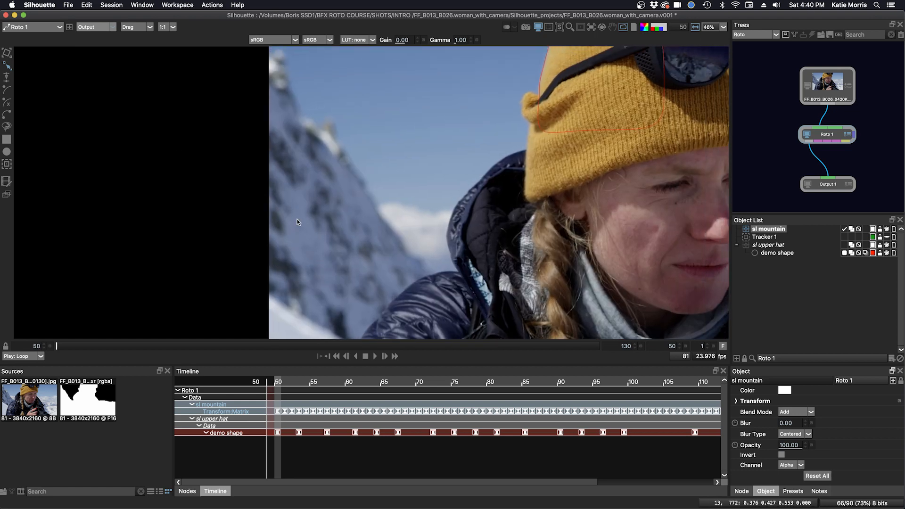
scroll(330, 150, up, 2)
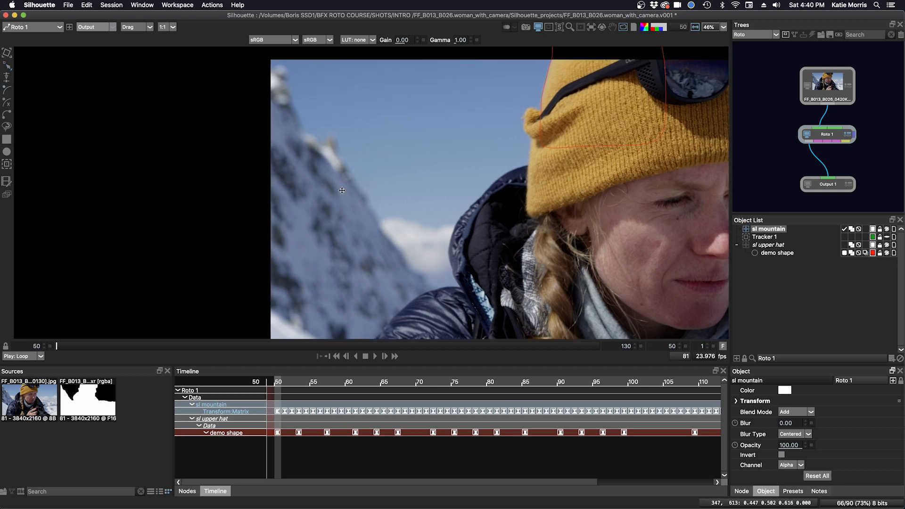
click(270, 70)
Step: Add B-spline points from the peak down along the mountain ridge
click(275, 81)
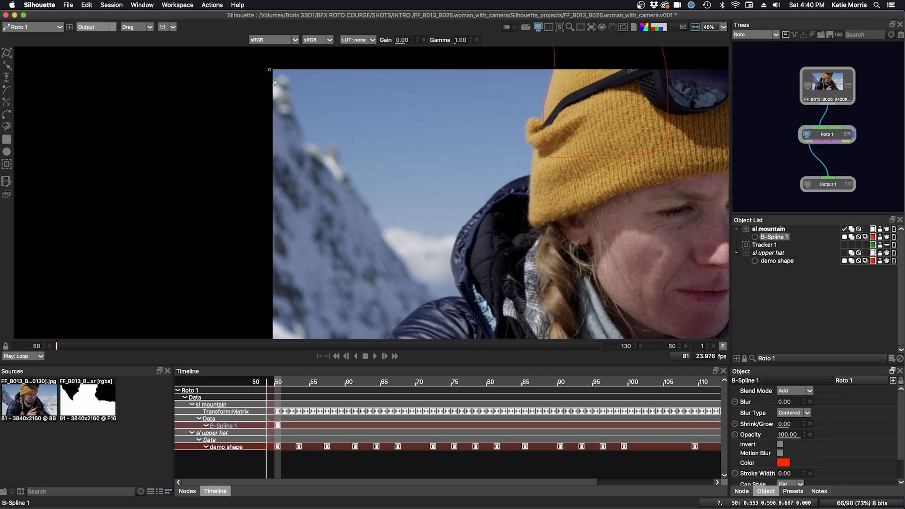
click(282, 72)
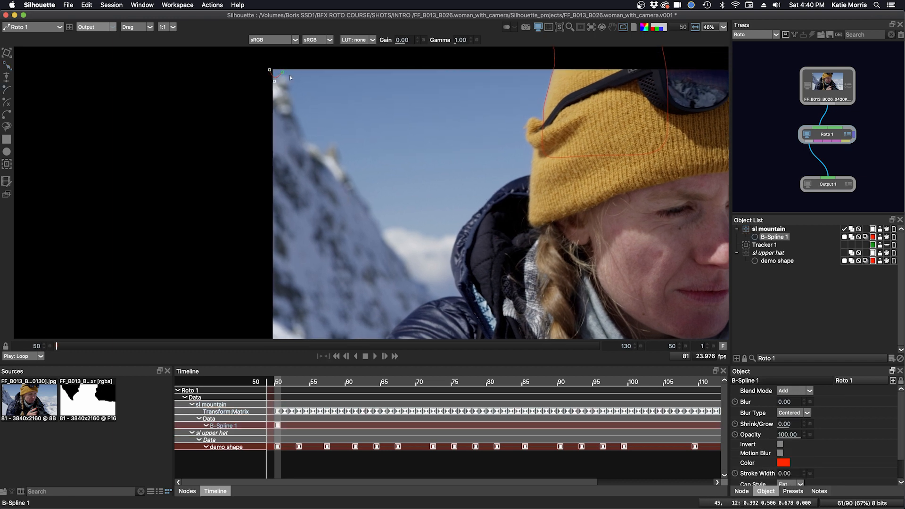
scroll(290, 103, up, 3)
click(296, 110)
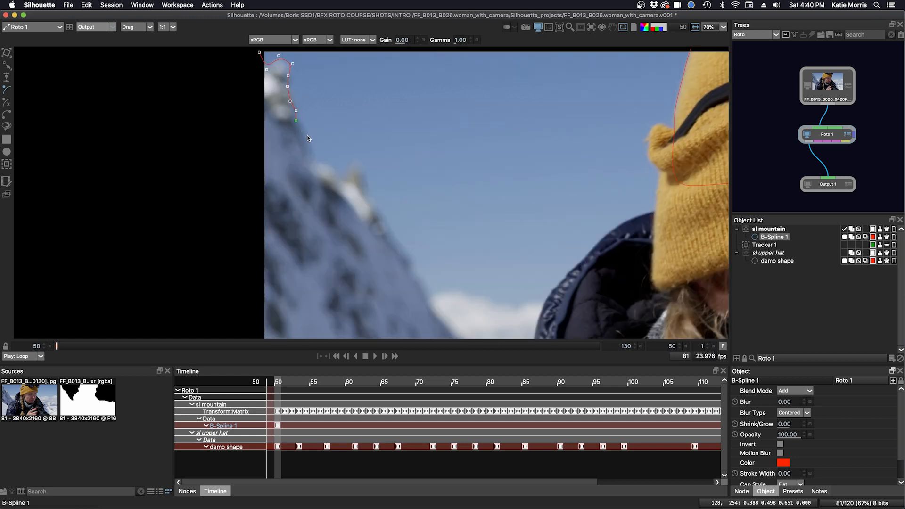
click(309, 154)
click(313, 161)
click(376, 206)
click(411, 263)
click(415, 273)
click(426, 284)
click(427, 293)
drag(437, 291, 413, 181)
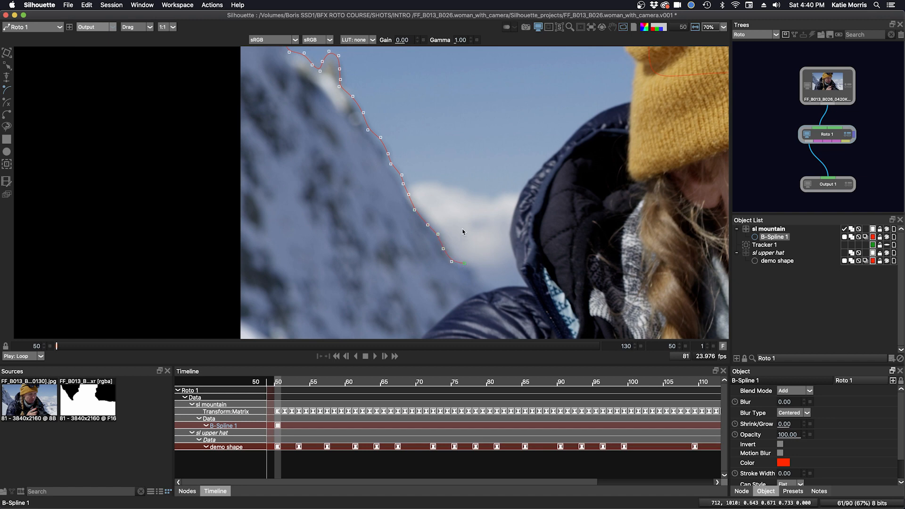
scroll(462, 231, down, 2)
Step: Continue the spline down the jacket edge to the bottom of the frame
click(492, 247)
scroll(486, 219, down, 2)
drag(495, 266, 478, 199)
click(488, 195)
click(498, 206)
click(504, 220)
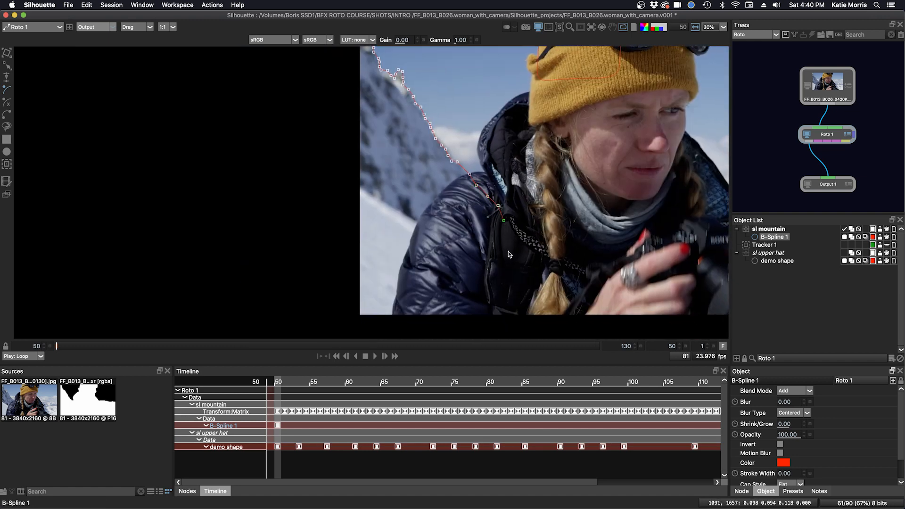
click(508, 247)
click(508, 272)
click(501, 300)
click(497, 327)
Step: Carry the spline outside the frame along the bottom and up the left side toward the top
click(429, 329)
click(340, 329)
click(333, 303)
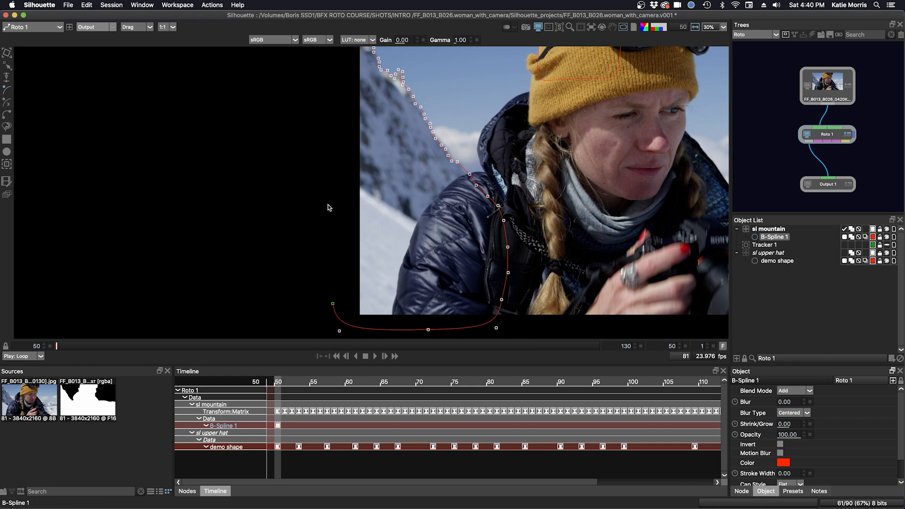
click(335, 206)
drag(336, 119, 331, 170)
click(328, 154)
click(337, 109)
click(345, 87)
click(345, 75)
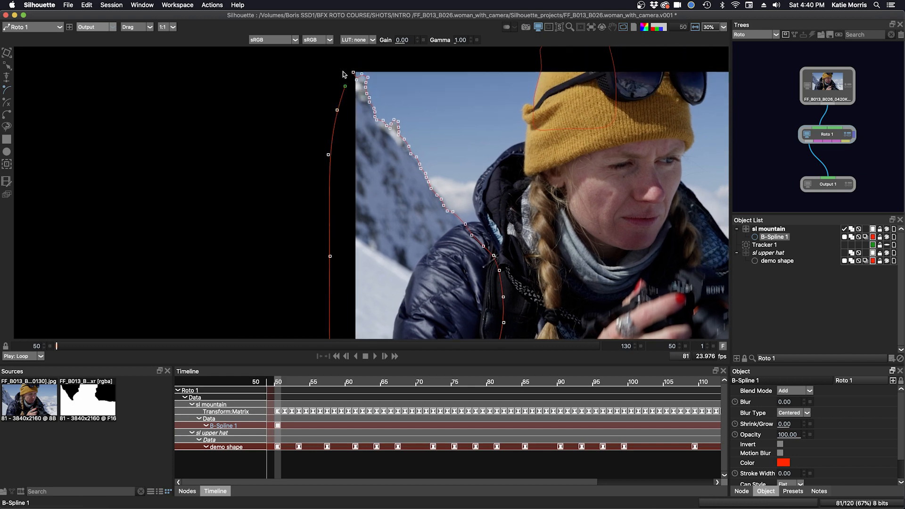
scroll(344, 74, up, 4)
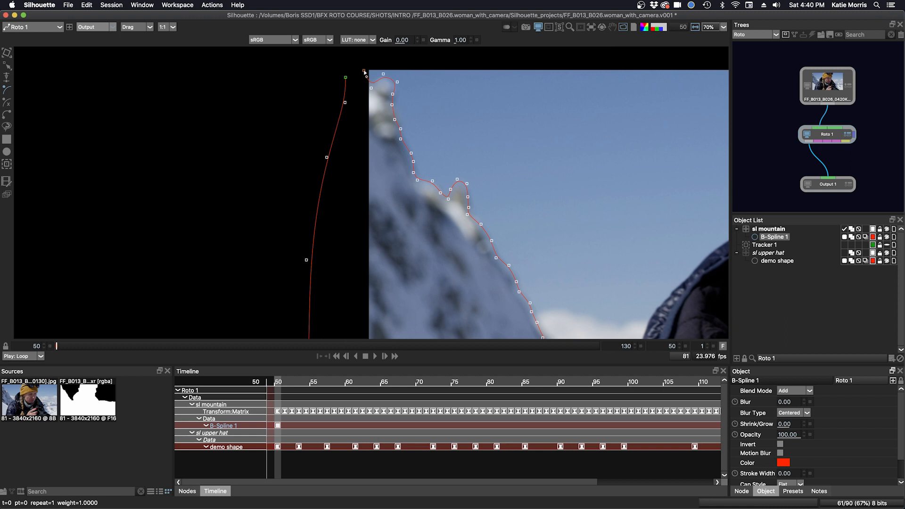
Step: Close B-Spline 1 at its first point and tighten the points at and below the peak
click(365, 72)
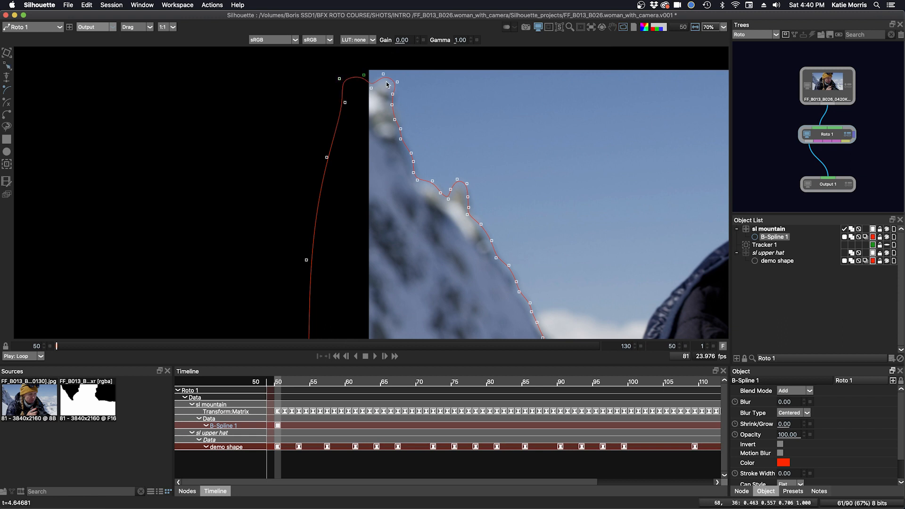
drag(383, 74, 390, 97)
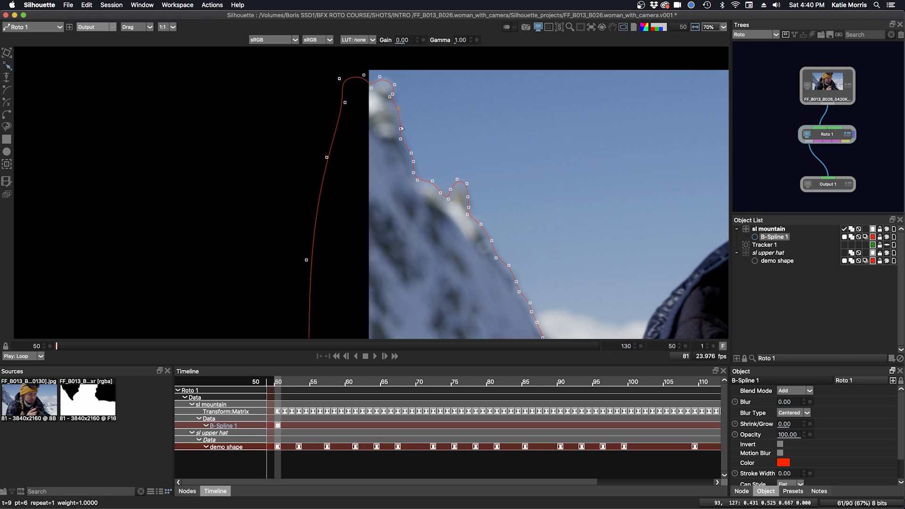
drag(401, 129, 417, 183)
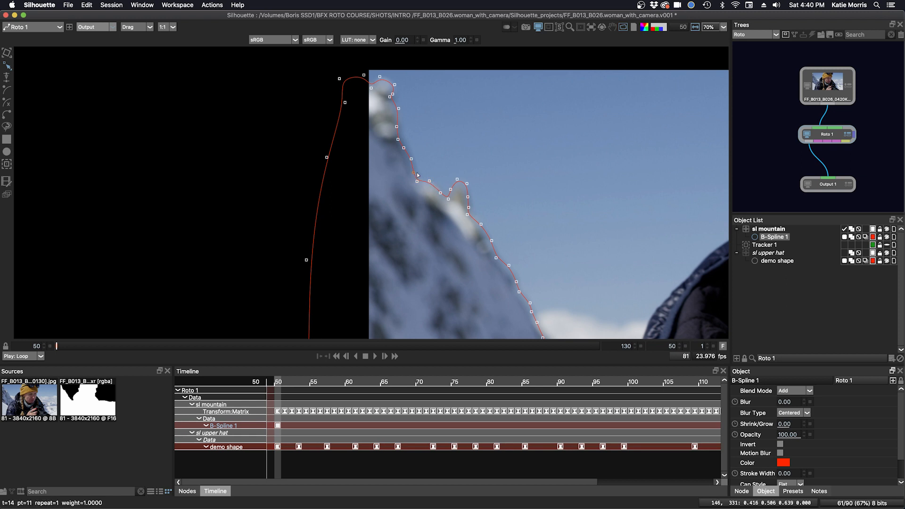
drag(440, 192, 456, 182)
drag(451, 232, 442, 156)
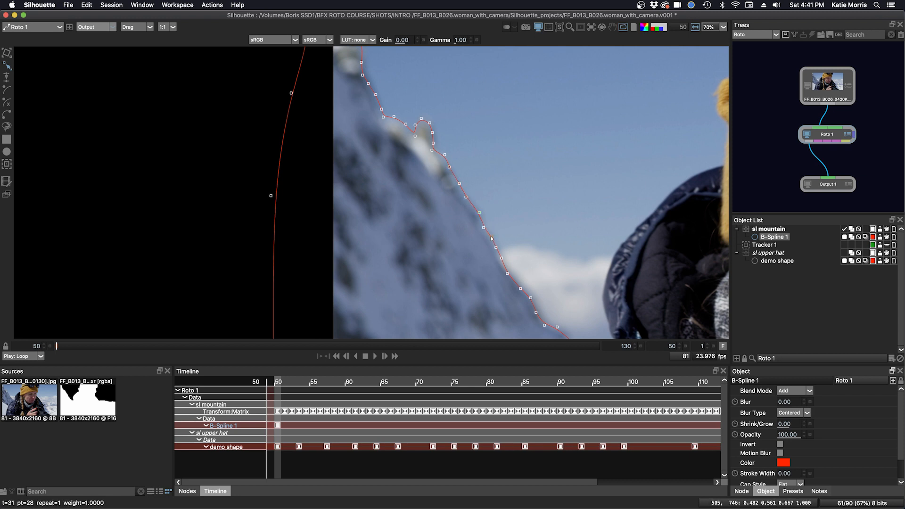
Step: Nudge the lower points onto the ridge where it meets the jacket, then zoom out to see the shape
drag(503, 262, 473, 200)
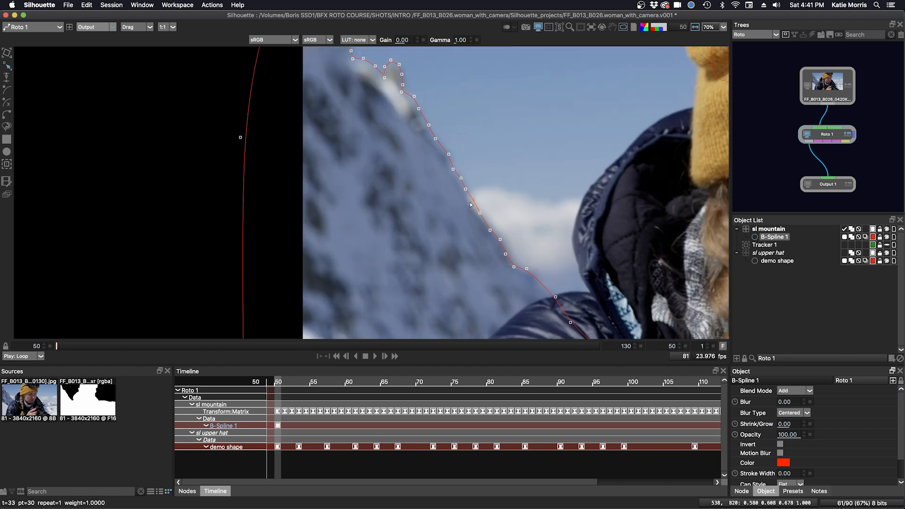
mouse_move(506, 254)
mouse_down()
mouse_move(532, 269)
mouse_move(516, 265)
mouse_up()
drag(490, 231, 470, 199)
drag(531, 269, 527, 269)
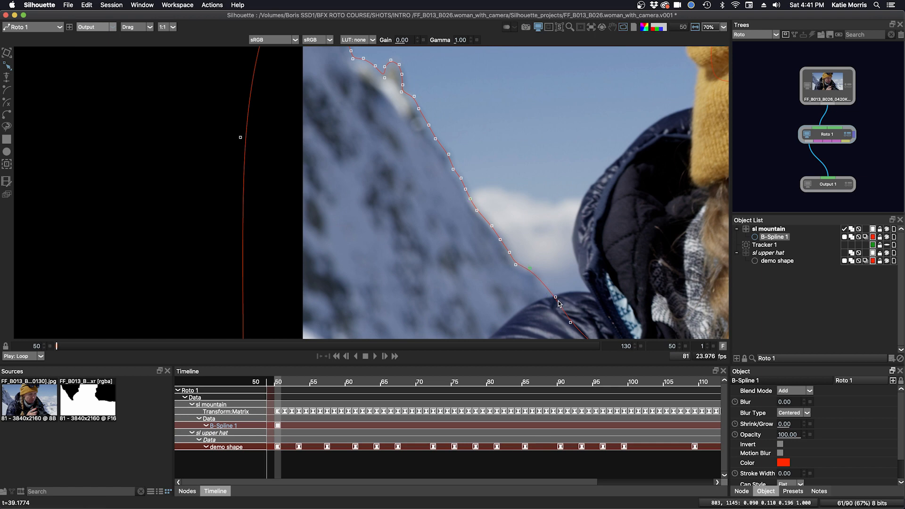
drag(556, 297, 544, 283)
drag(570, 323, 547, 255)
scroll(544, 244, down, 3)
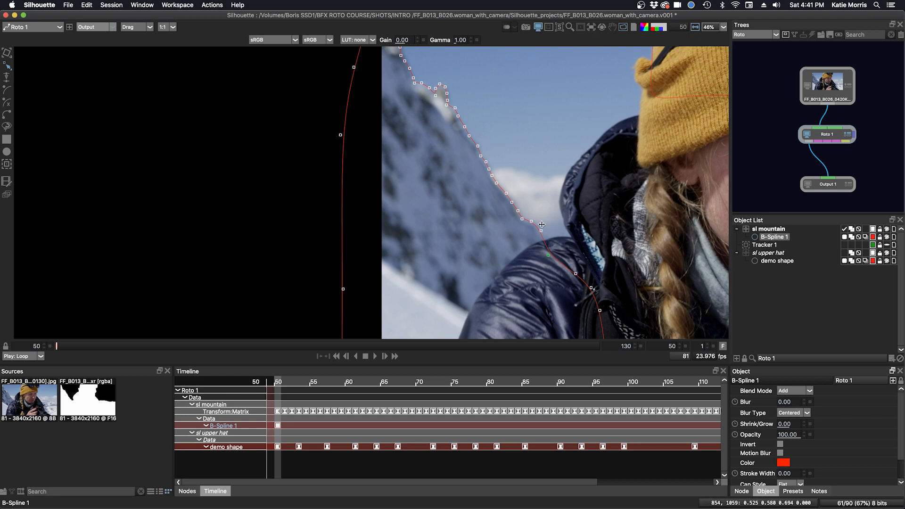
drag(654, 226, 603, 231)
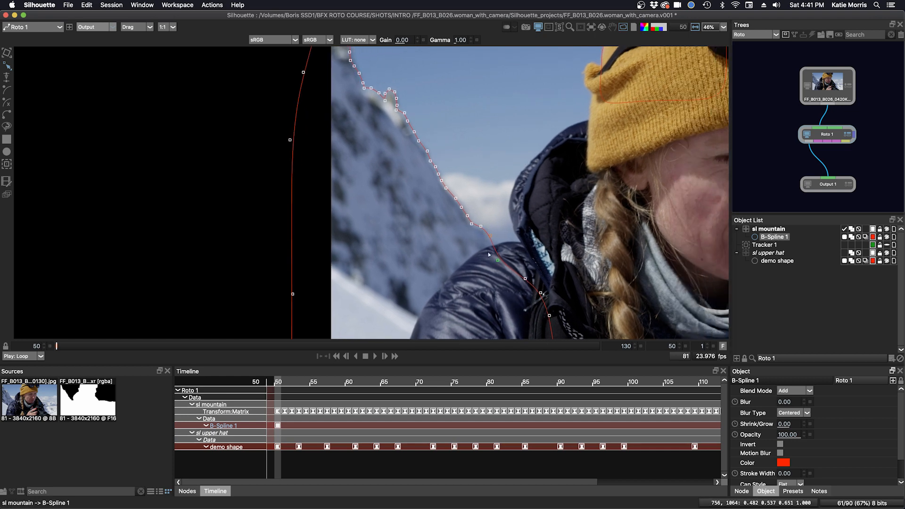
Step: Play to frame 81, stabilize the viewer on Roto 1 > sl mountain, and scrub to check tracking
click(376, 356)
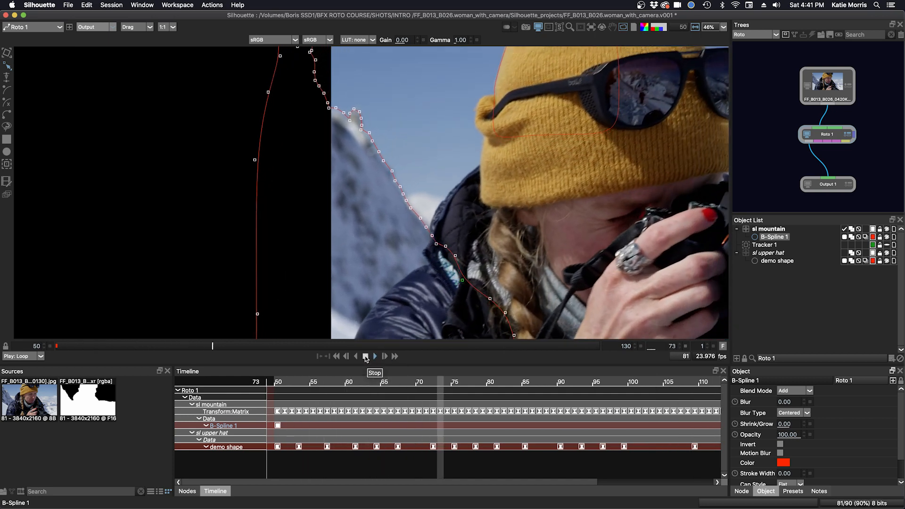
click(366, 357)
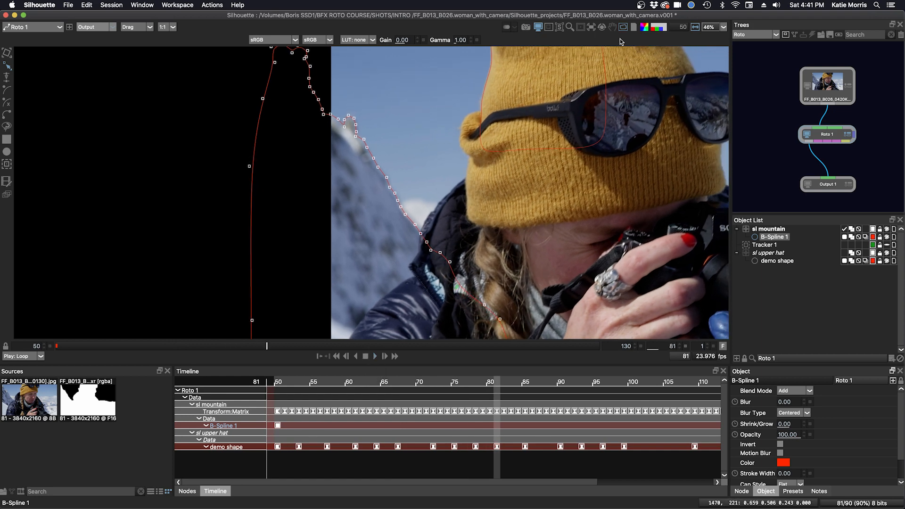
click(592, 27)
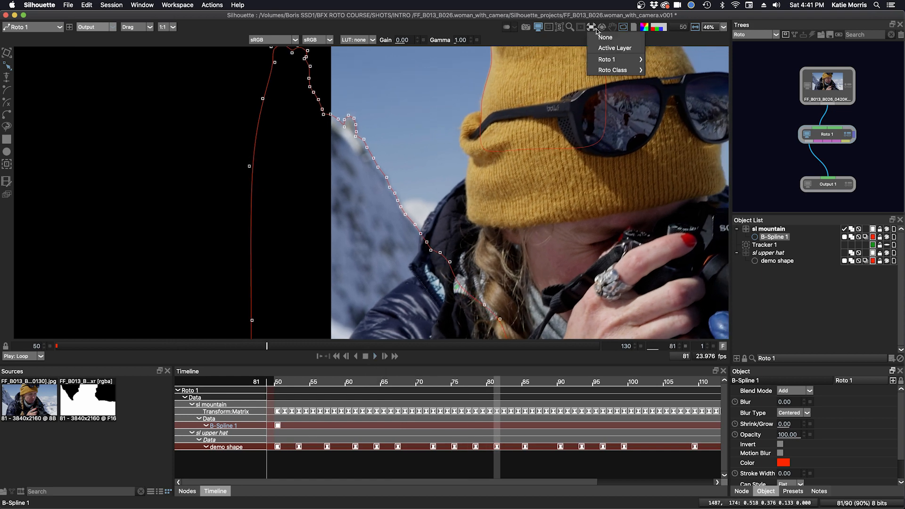
mouse_move(596, 57)
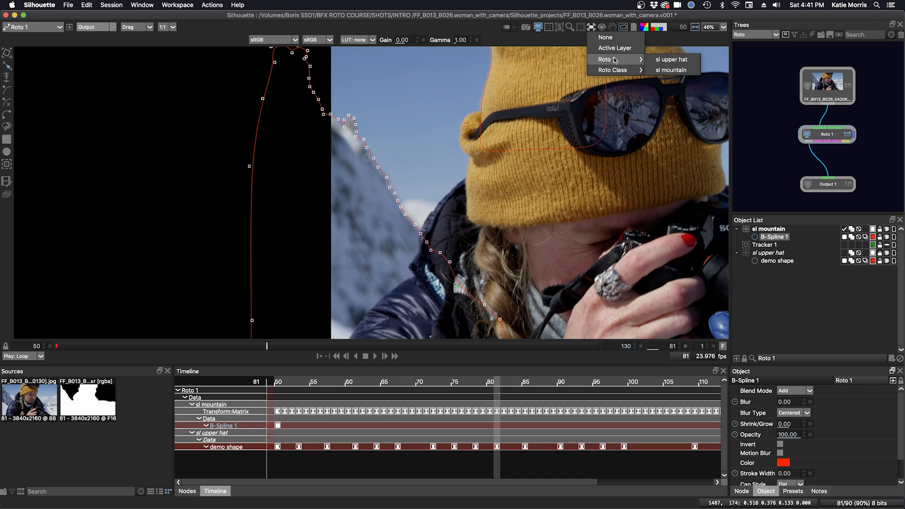
click(665, 71)
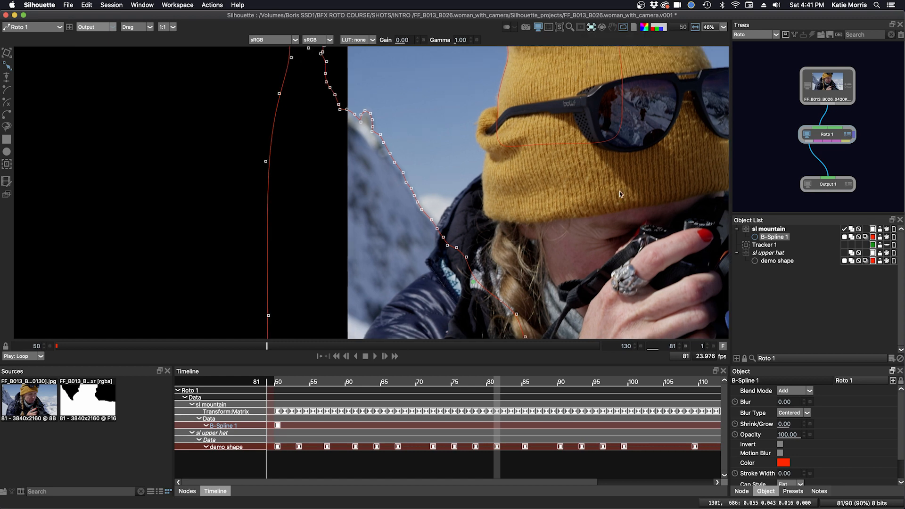
drag(266, 347, 452, 351)
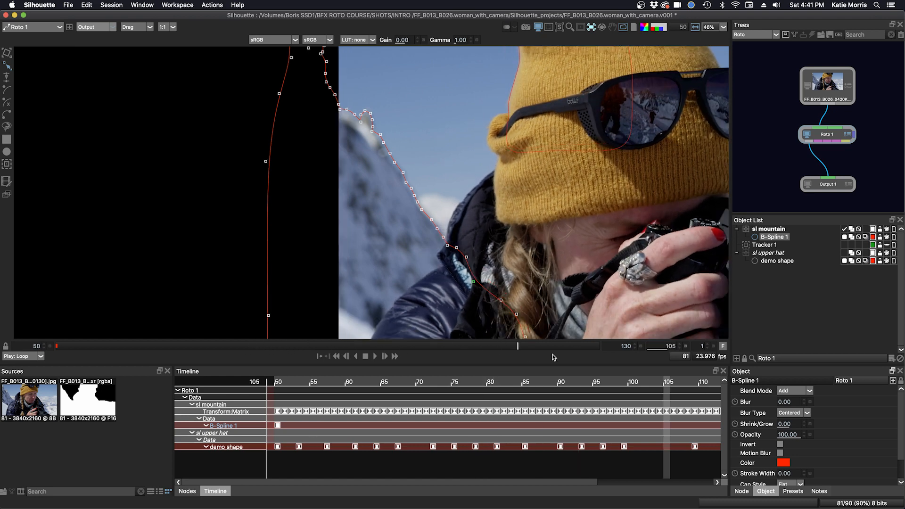
drag(618, 356, 28, 343)
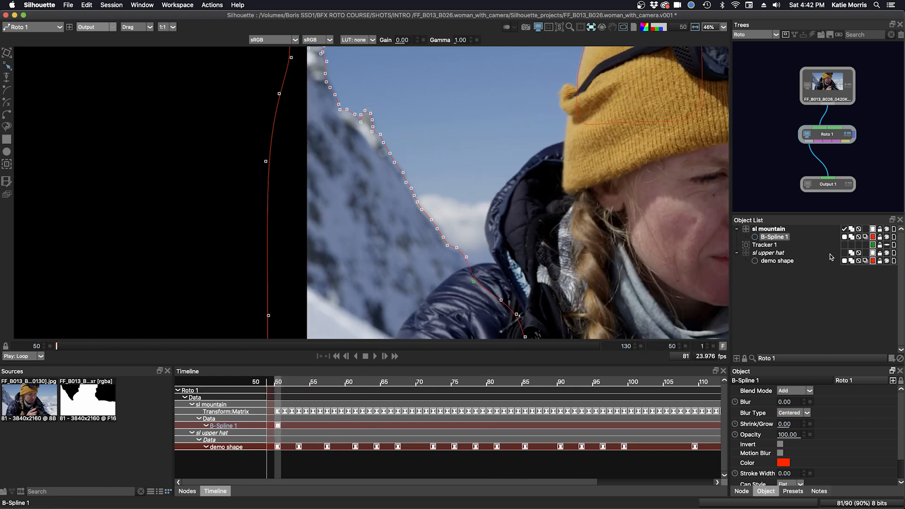
Step: Pick blue for B-Spline 1 from its Object List colour swatch, replacing red
click(872, 237)
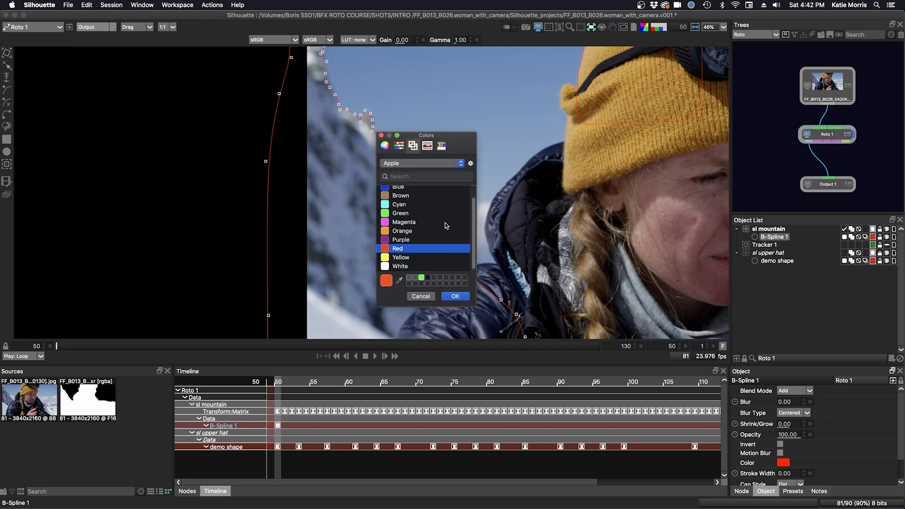
scroll(466, 221, up, 2)
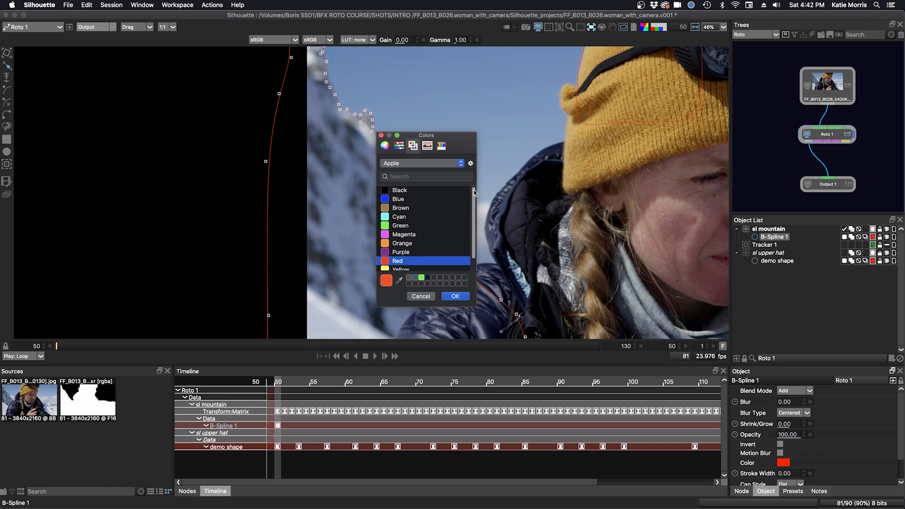
click(383, 192)
click(456, 296)
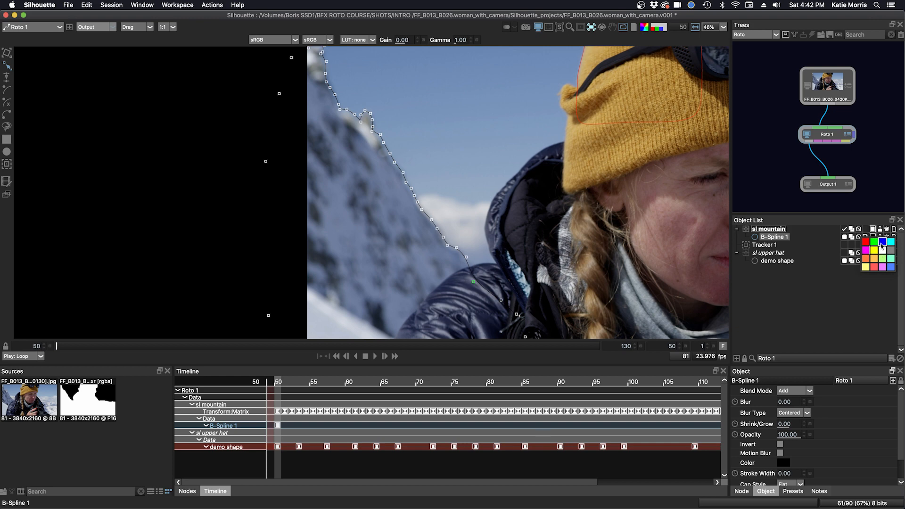
click(883, 242)
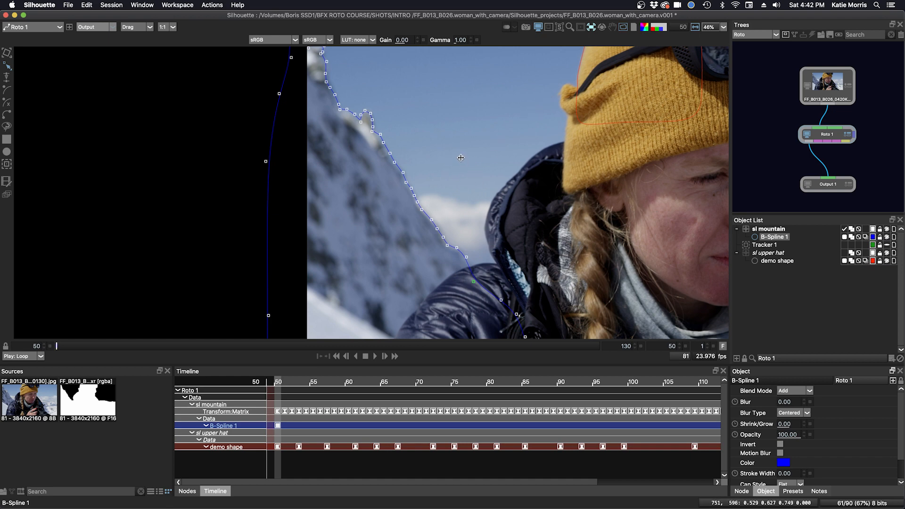
Step: Hide and show the shape overlays twice to compare the spline against the mountain ridge
key(o)
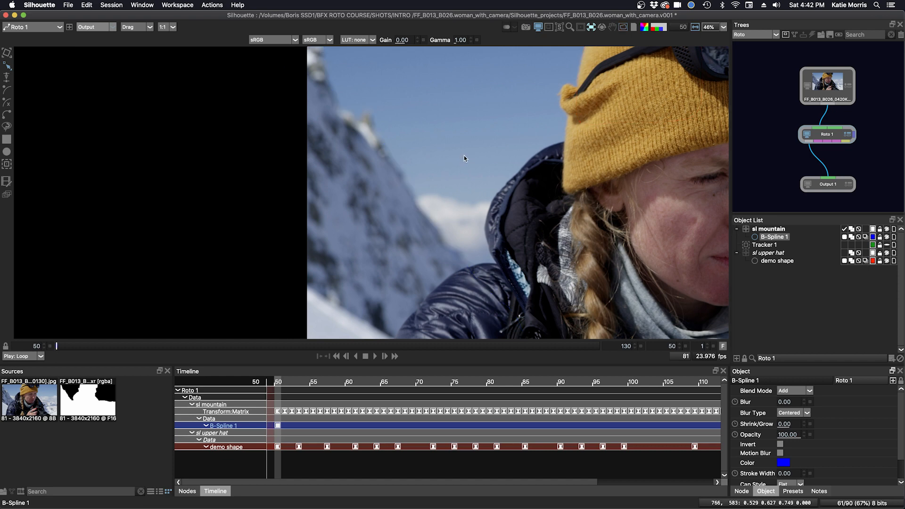
key(o)
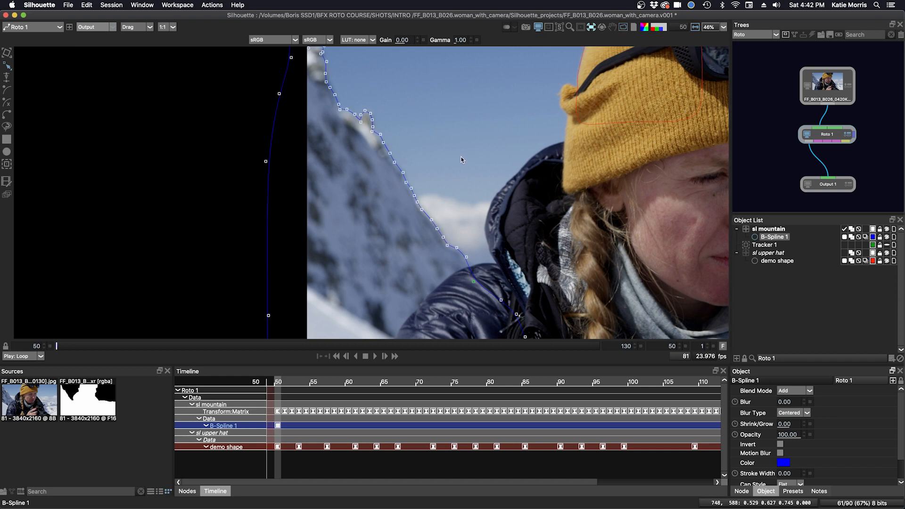
key(o)
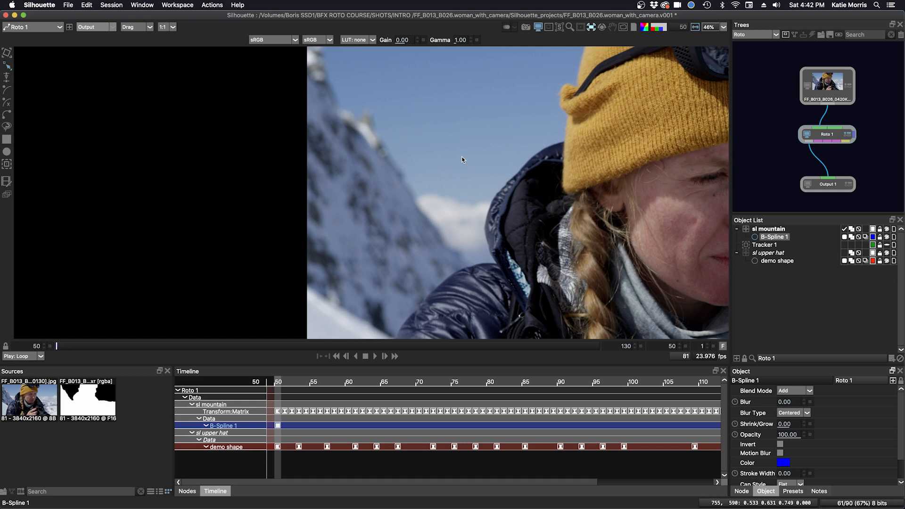
key(o)
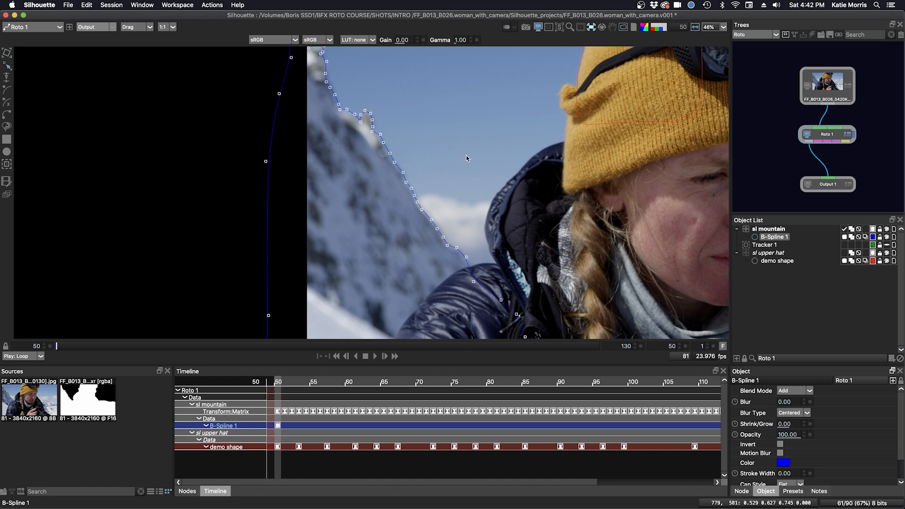
click(765, 182)
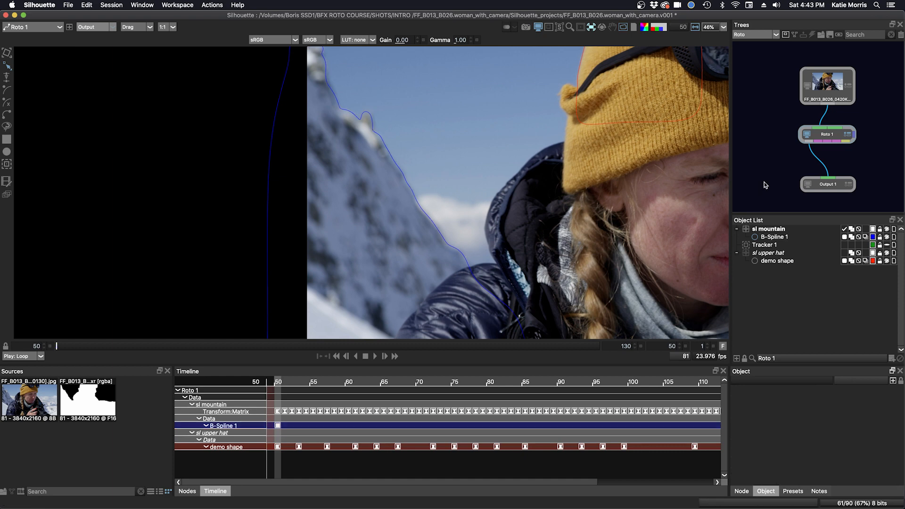
click(375, 356)
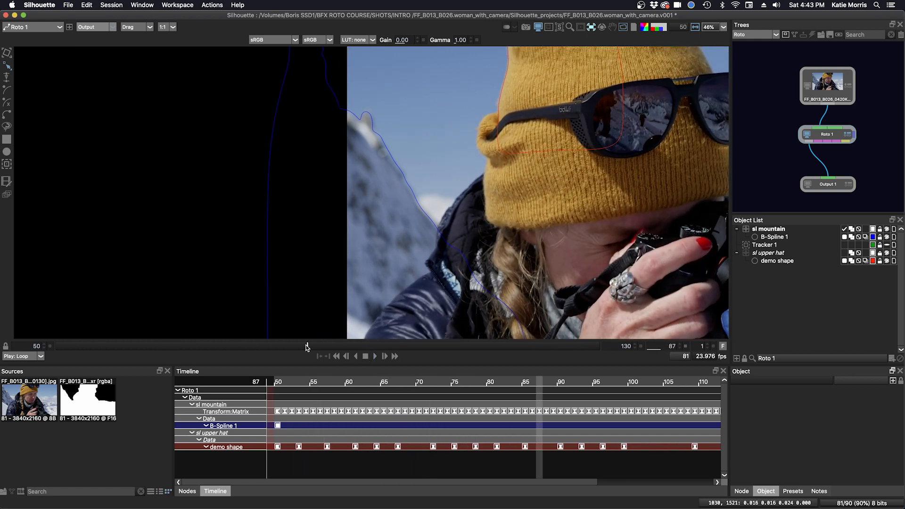
drag(307, 348, 37, 347)
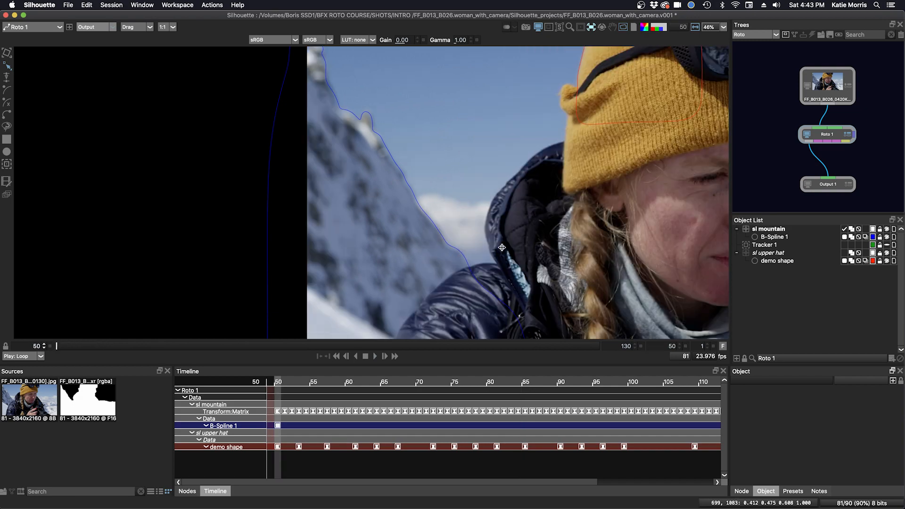
drag(504, 235, 370, 220)
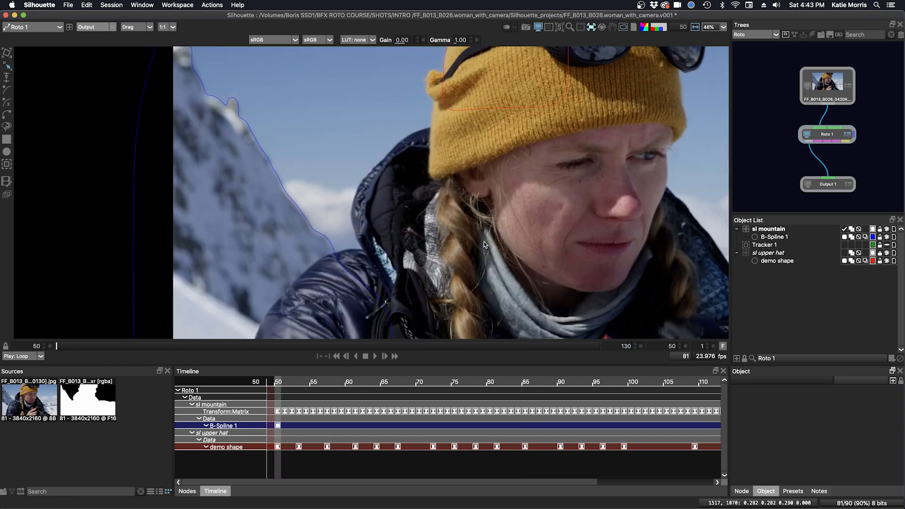
scroll(485, 241, down, 3)
drag(533, 278, 366, 237)
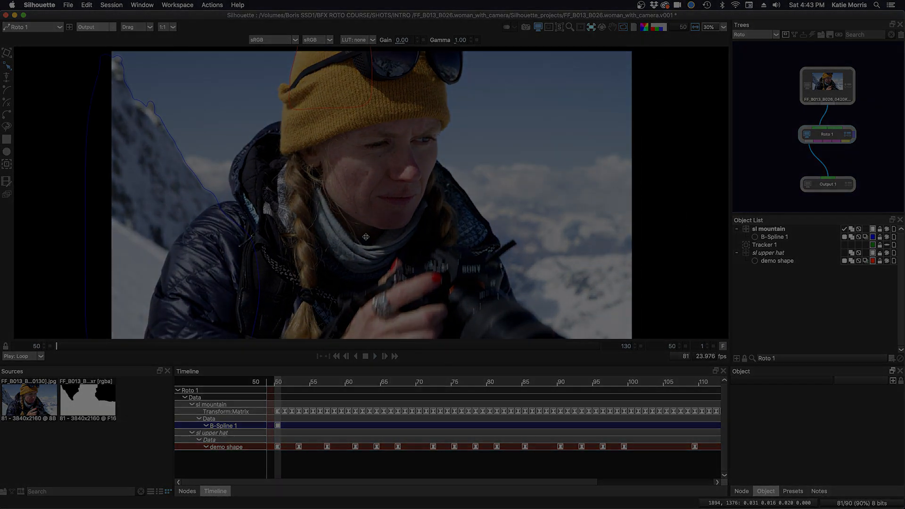